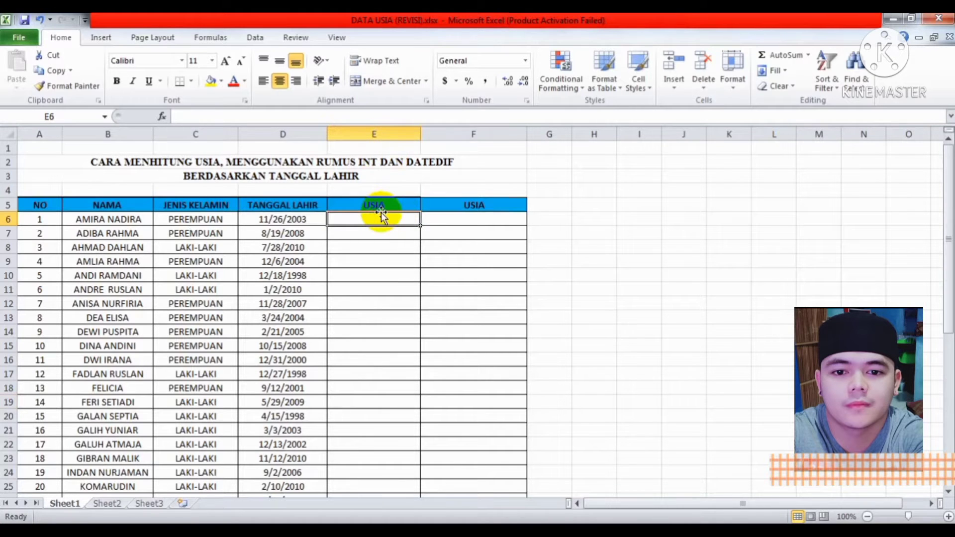
Step: Enter the formula =INT((TODAY()-D6)/365) in cell E6 to calculate the first person's age from the birth date
text(=)
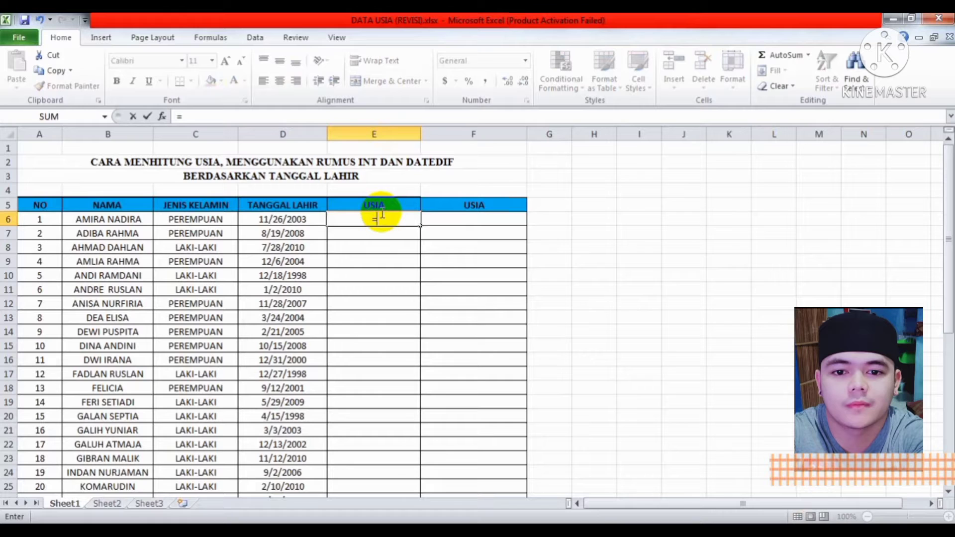
text(INT)
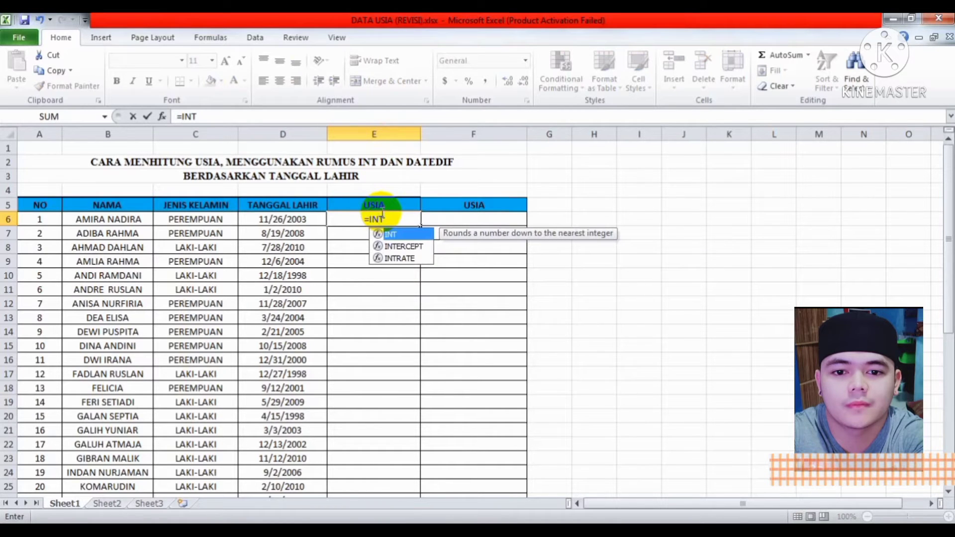
text(()
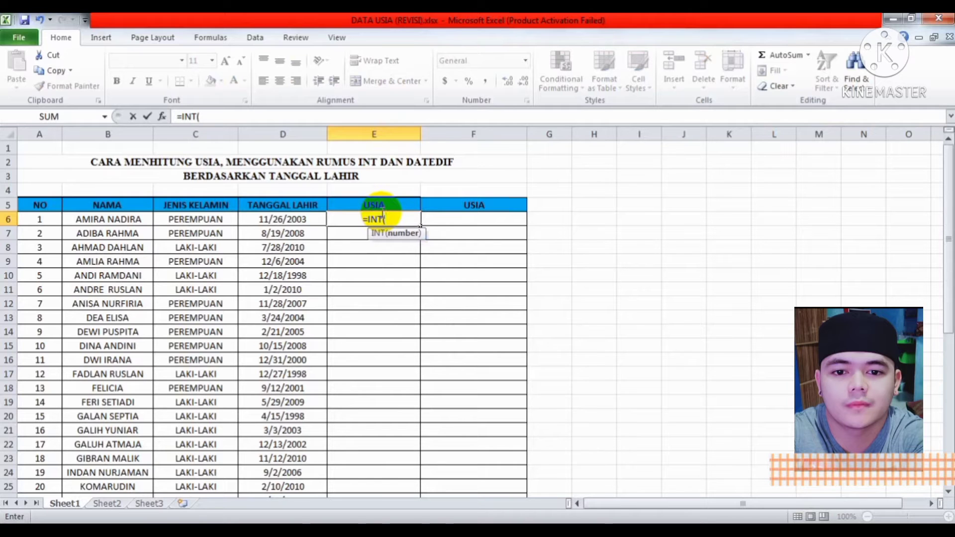
text(()
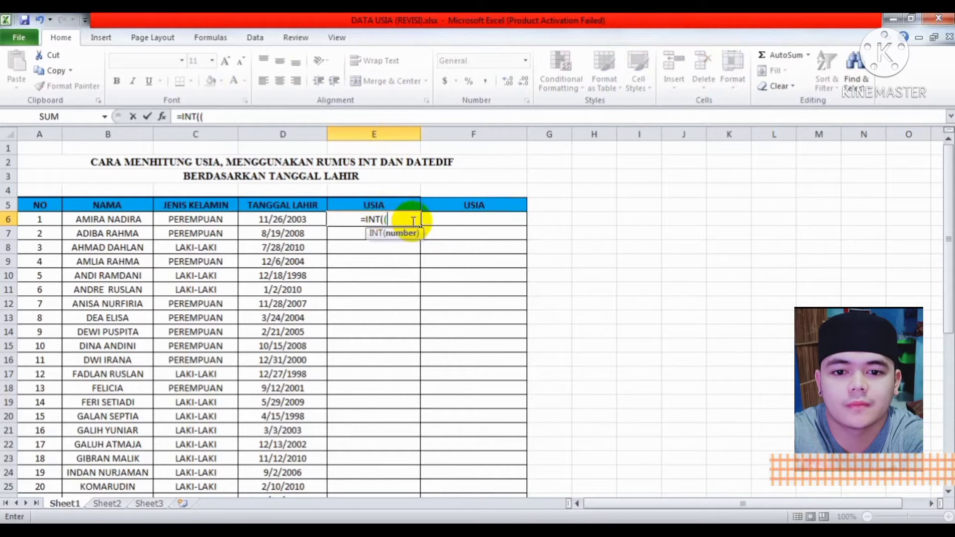
text(TODAY)
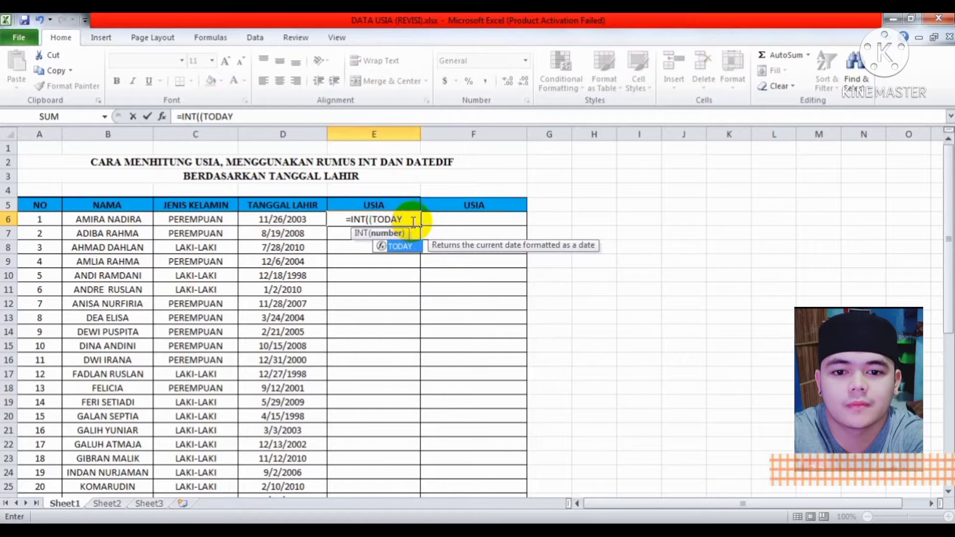
text(()
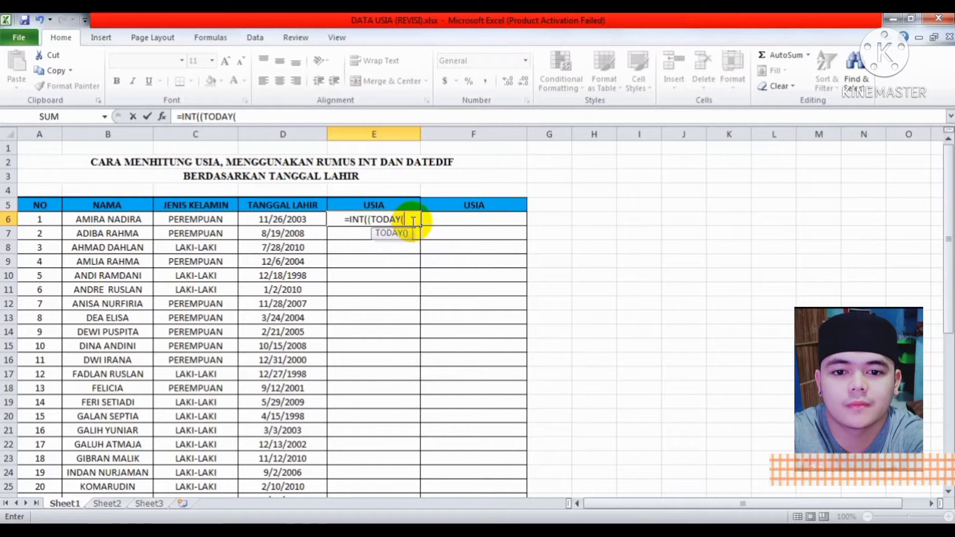
text())
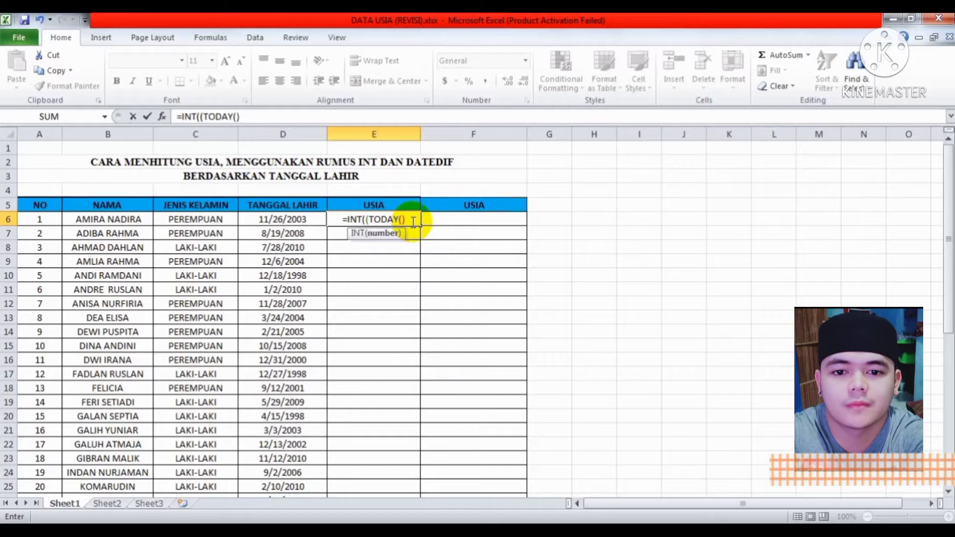
text(-)
click(263, 224)
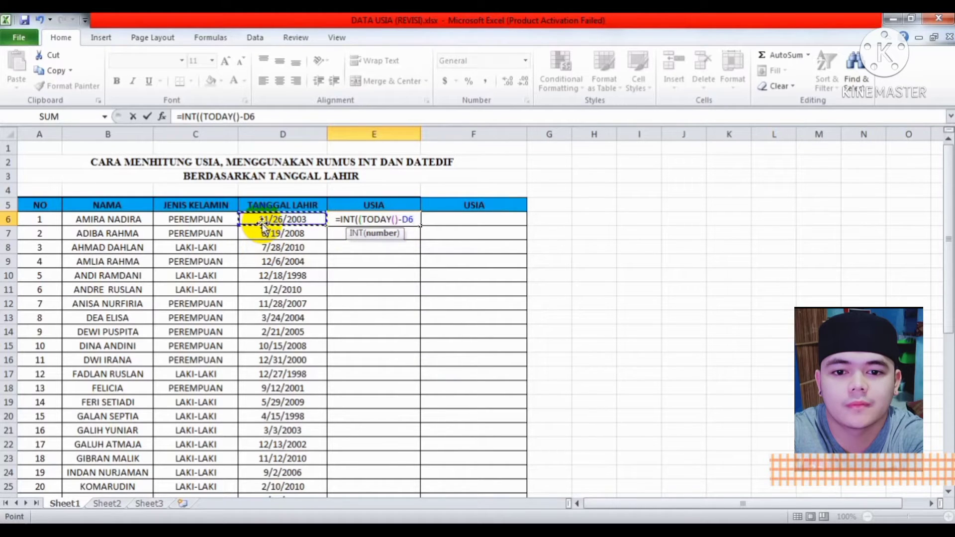
text())
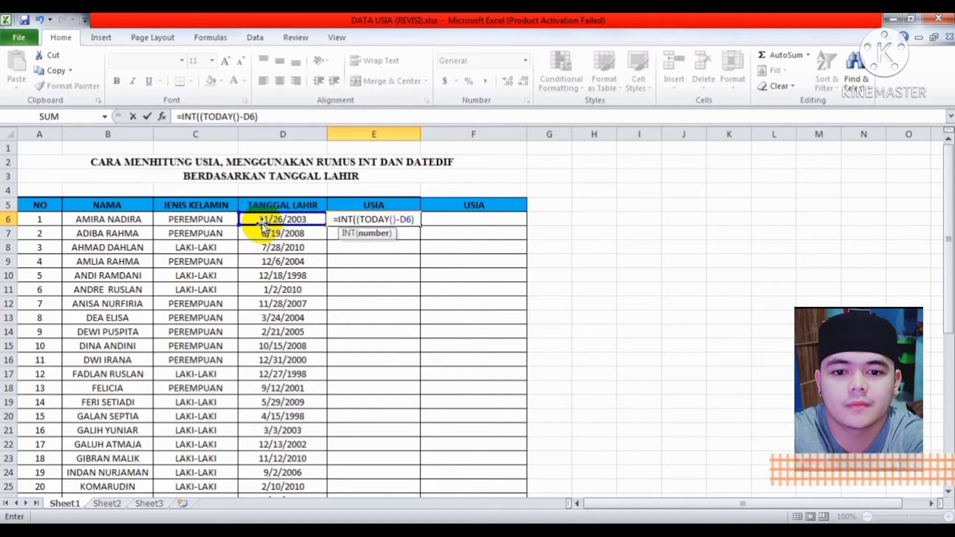
text(/)
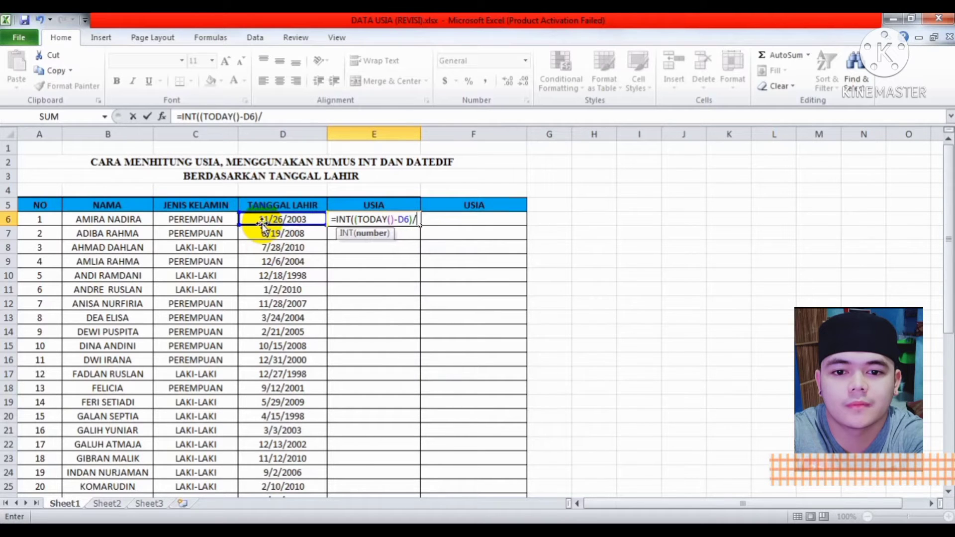
text(365)
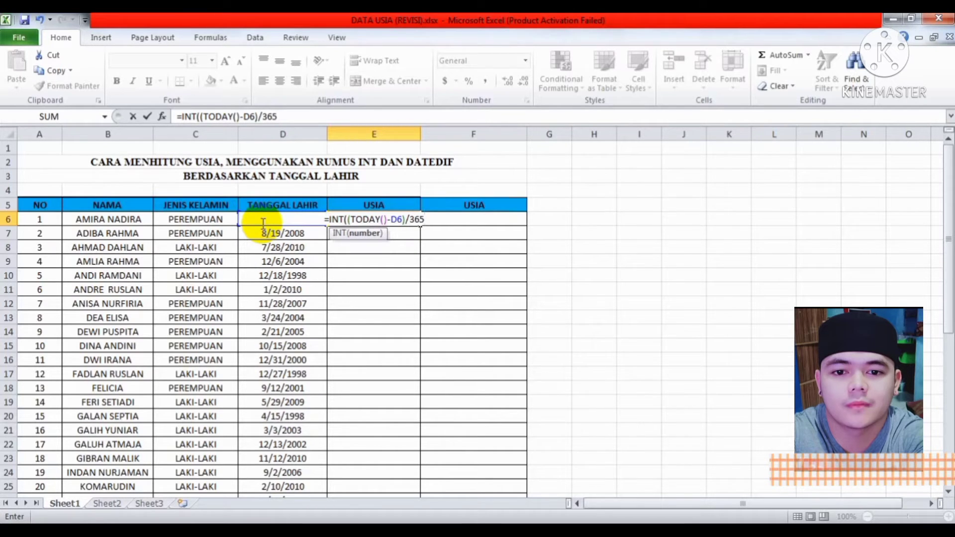
text())
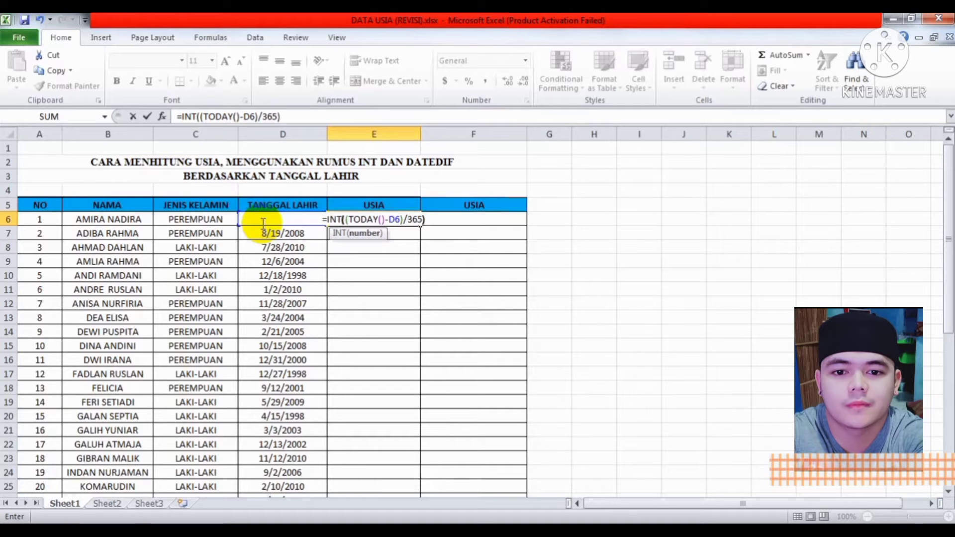
key(Return)
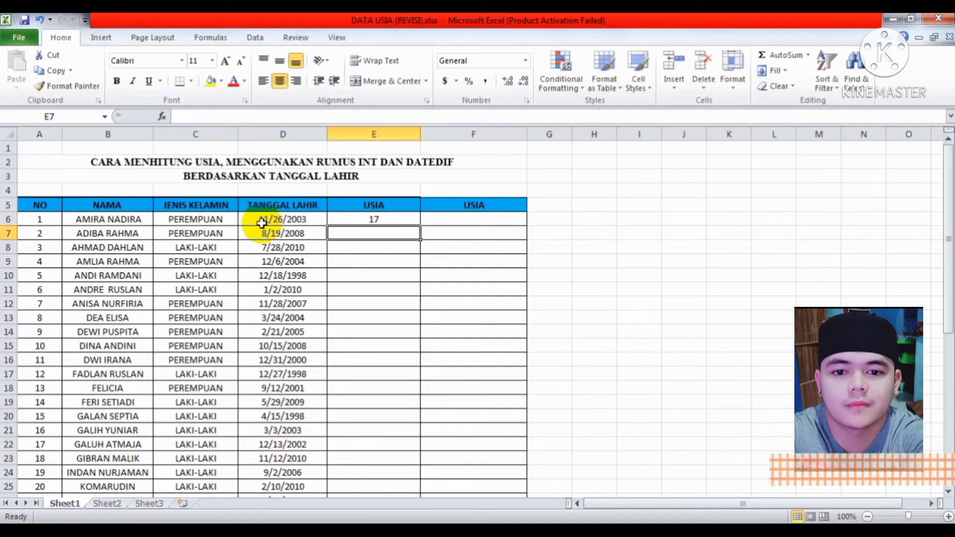
Step: Fill the INT age formula from E6 down the first USIA column through row 45
click(395, 221)
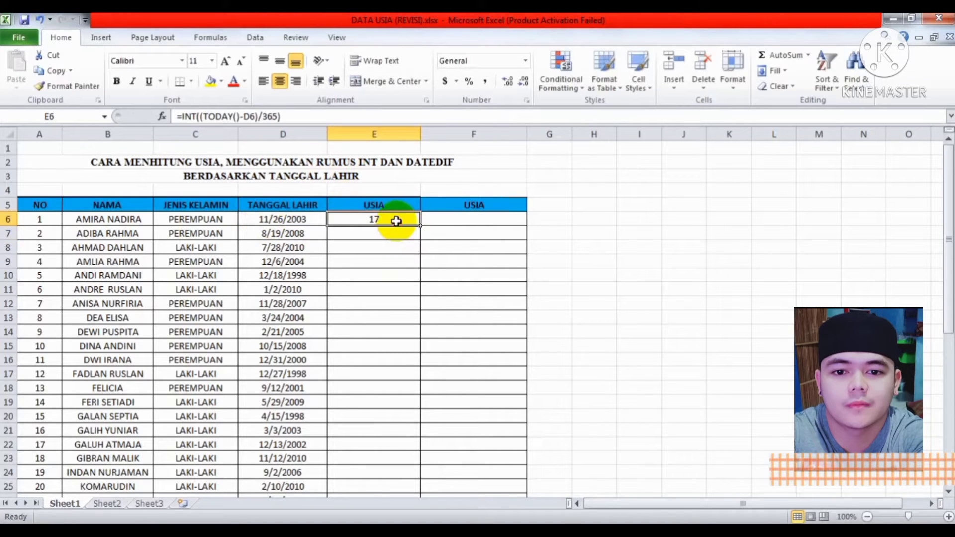
drag(420, 225, 420, 474)
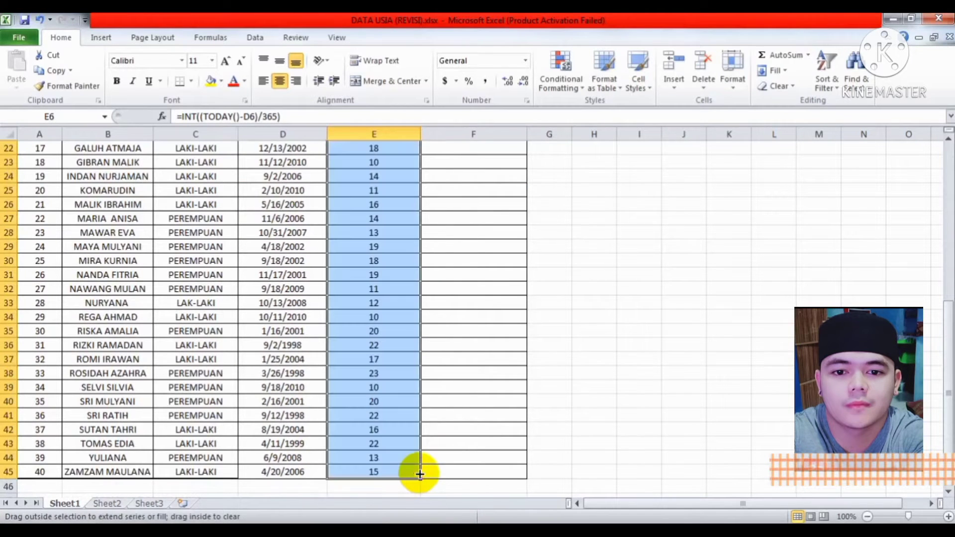
click(442, 448)
Step: Review the ages filled in column E, going from the end of the list back up to the sheet's first row
key(Up)
key(Up)
key(Up)
key(Up)
key(Up)
key(Up)
key(Up)
key(Up)
key(Up)
key(Up)
key(Up)
key(Up)
key(Up)
key(Up)
key(Up)
key(Up)
key(Up)
key(Up)
key(Up)
key(Up)
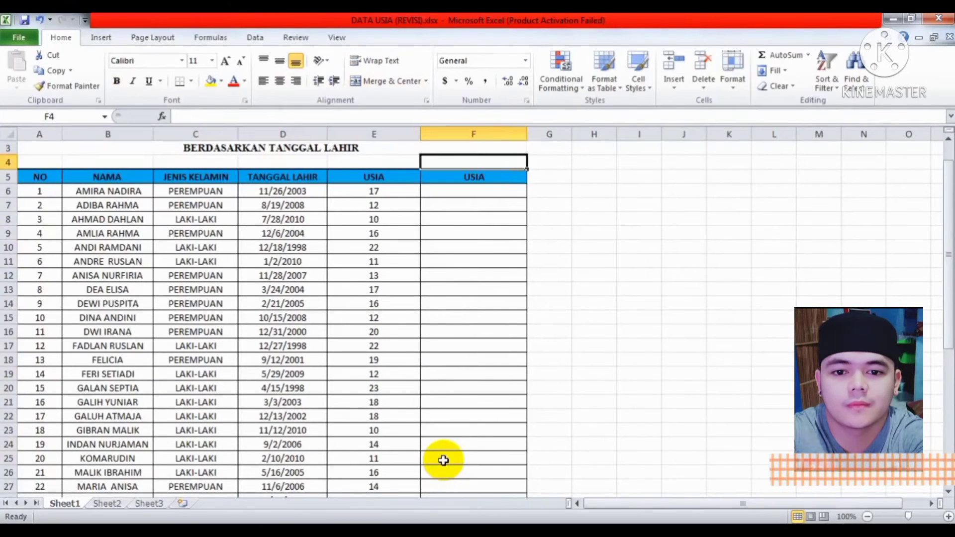
key(Down)
key(Up)
key(Up)
key(Up)
key(Up)
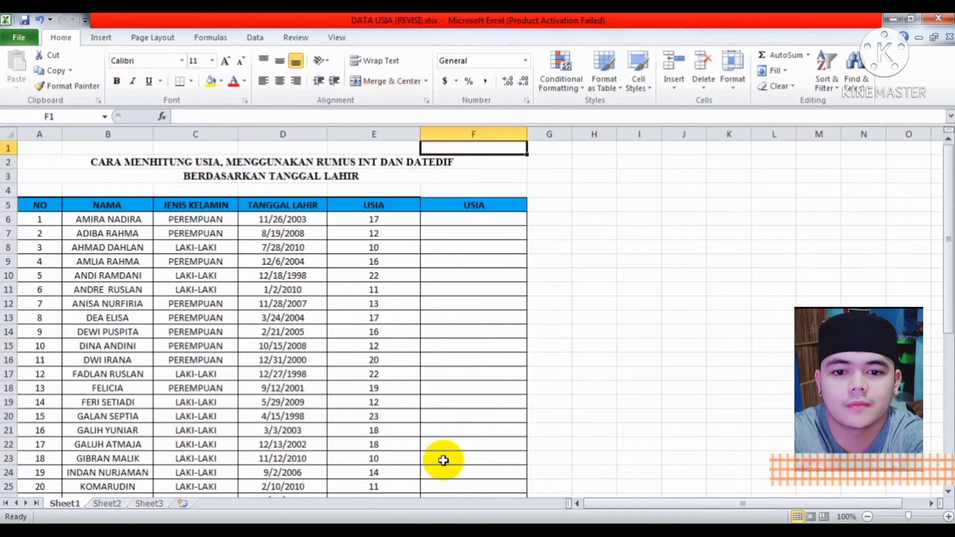
Step: Enter the formula =DATEDIF(D6,NOW(),"Y") in cell F6 to calculate the first person's age in full years
key(Down)
key(Down)
key(Down)
key(Down)
key(Down)
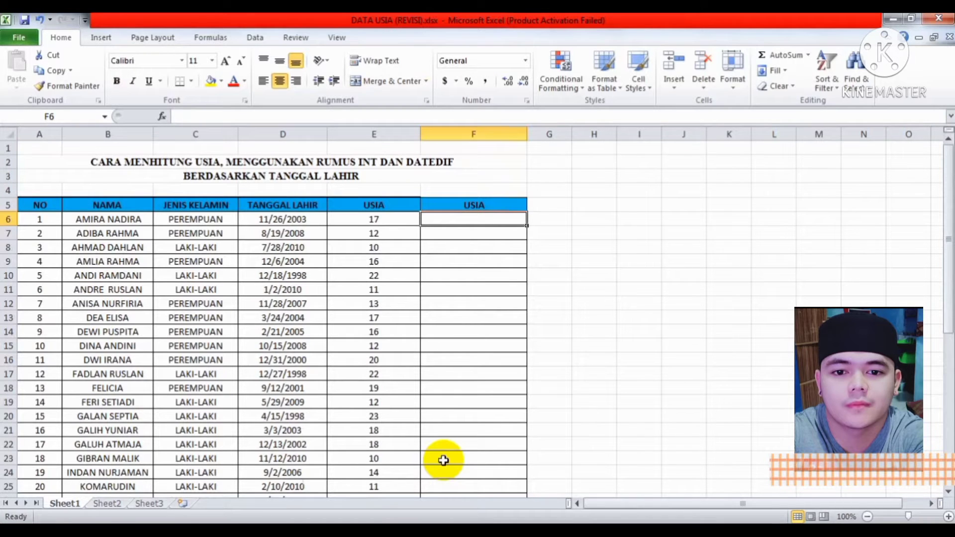
text(=)
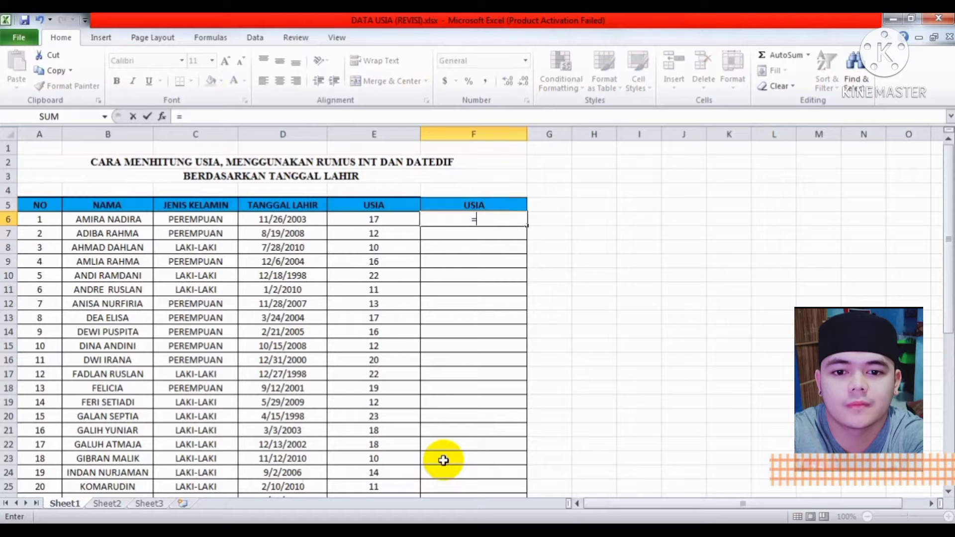
text(D)
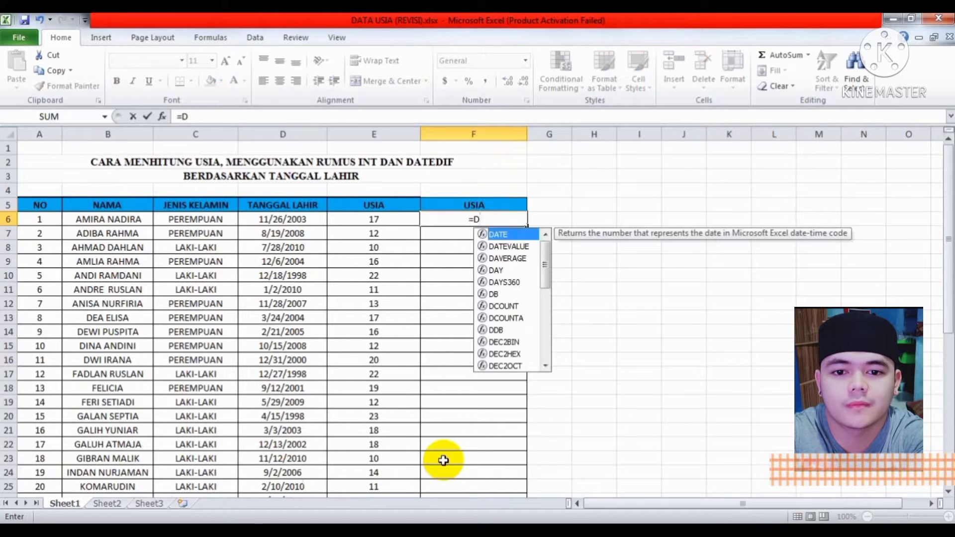
text(S)
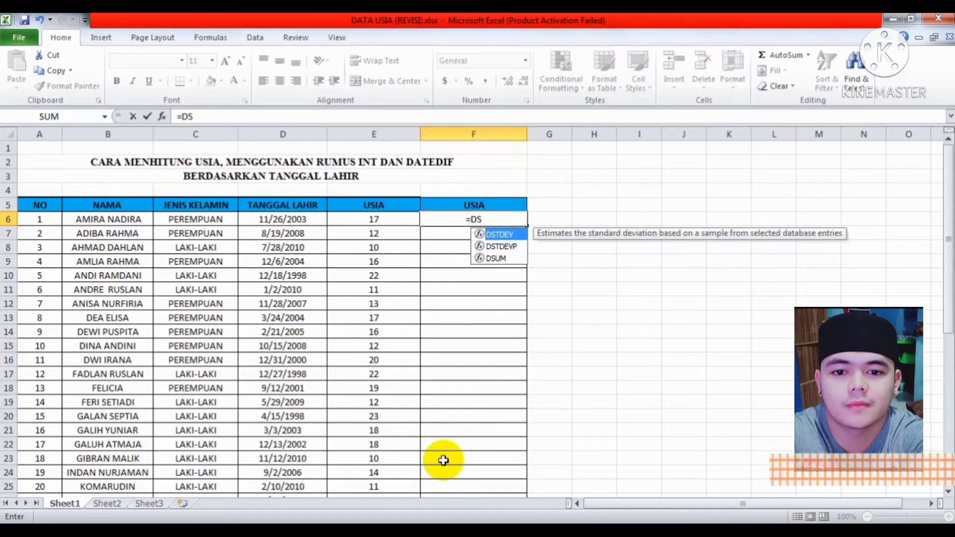
key(BackSpace)
text(ATE)
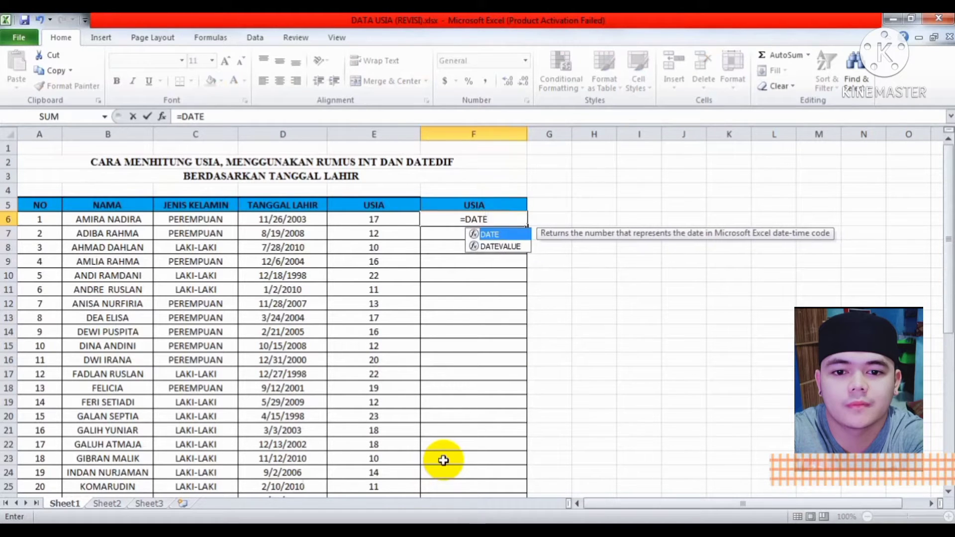
text(DIF)
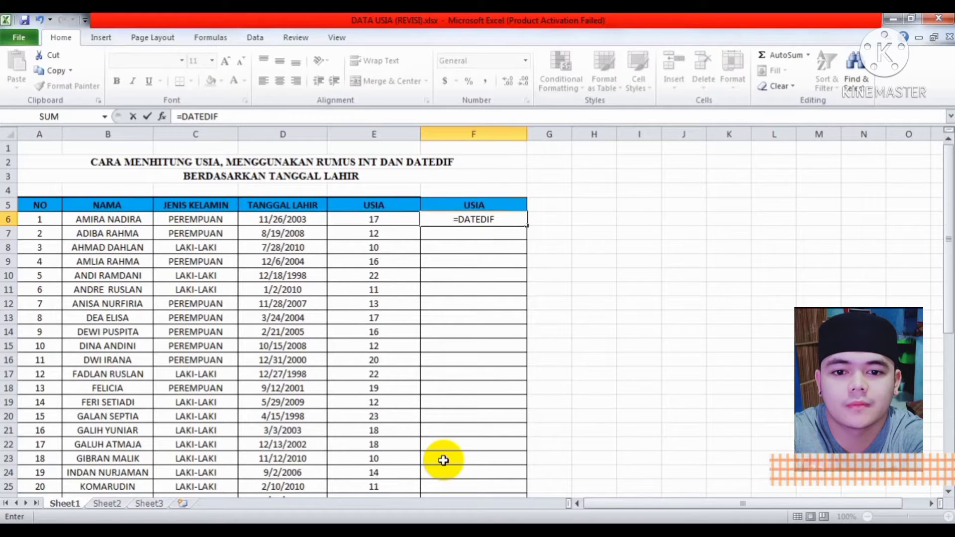
text(()
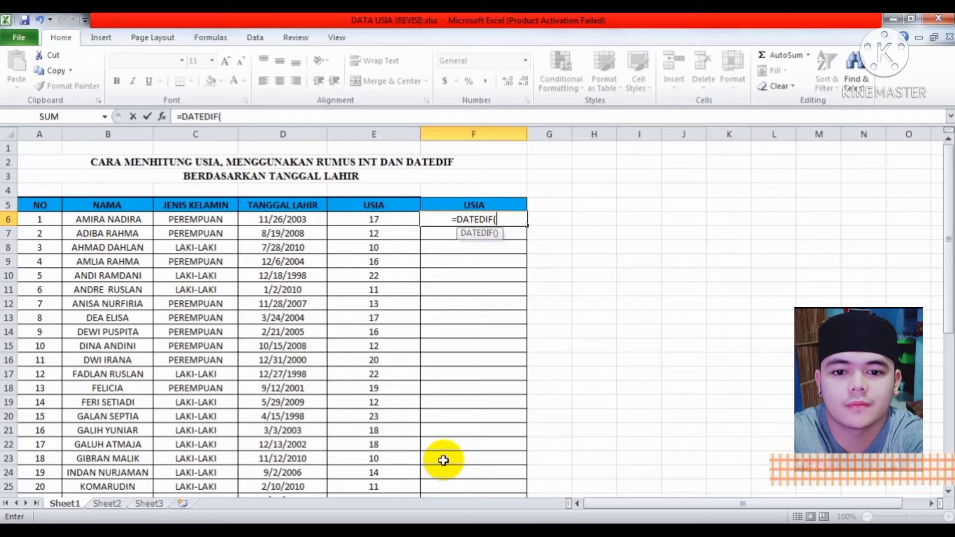
click(304, 220)
text(,)
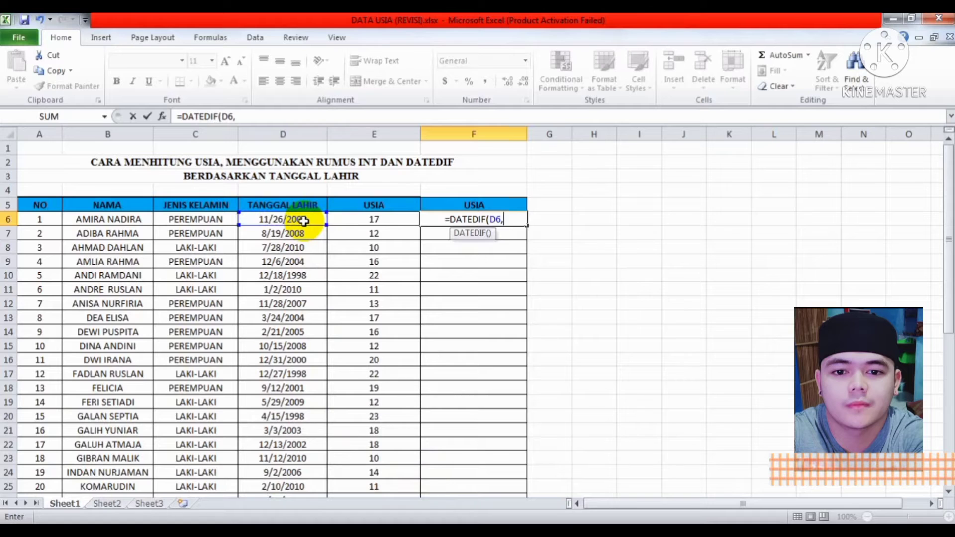
text(NOW)
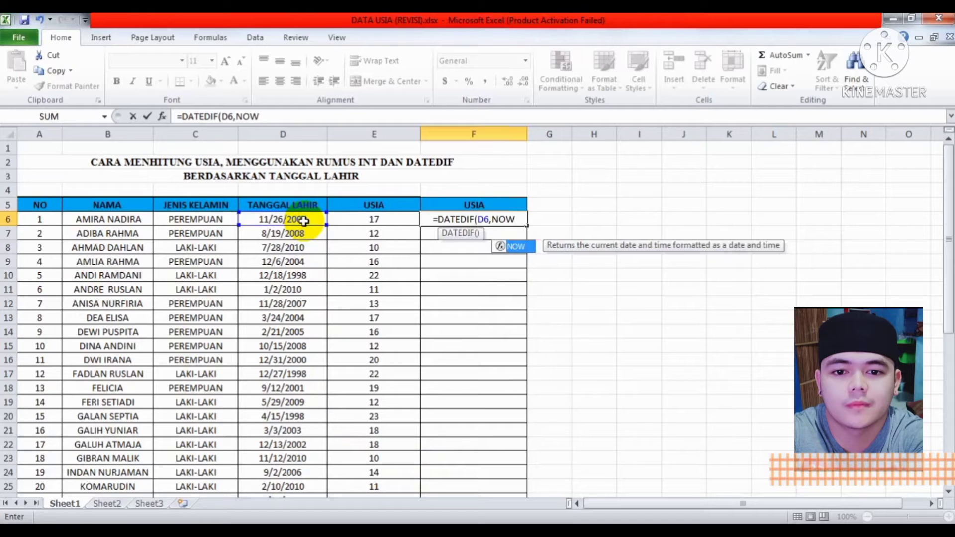
text(()
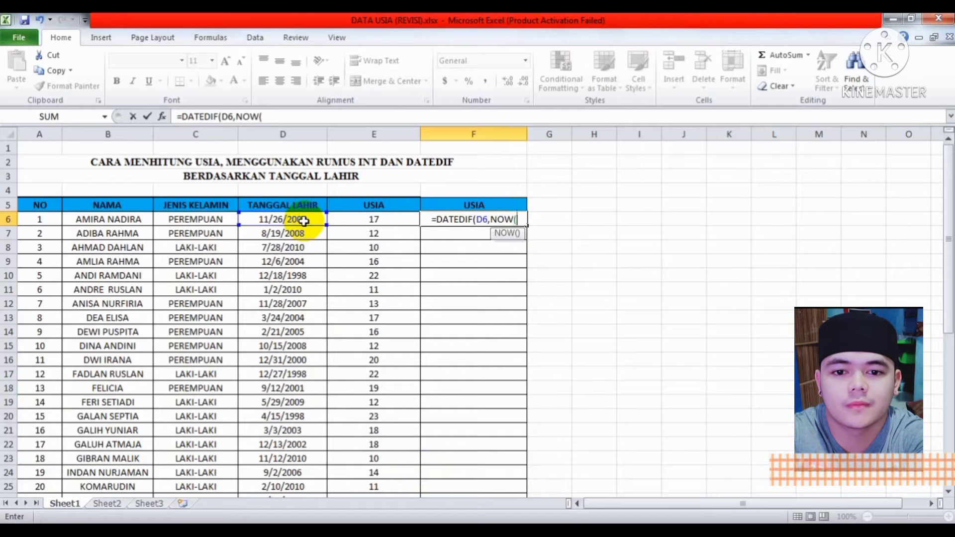
text())
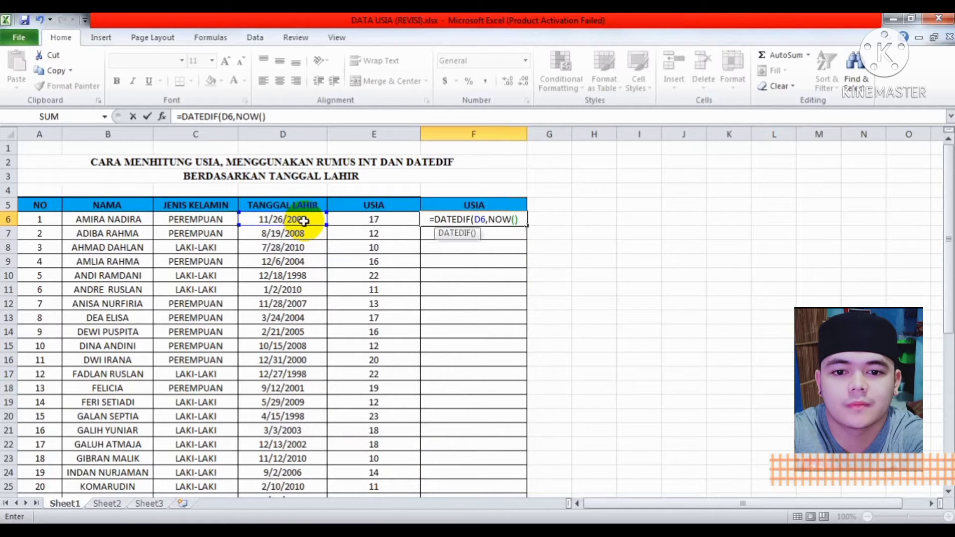
text(,)
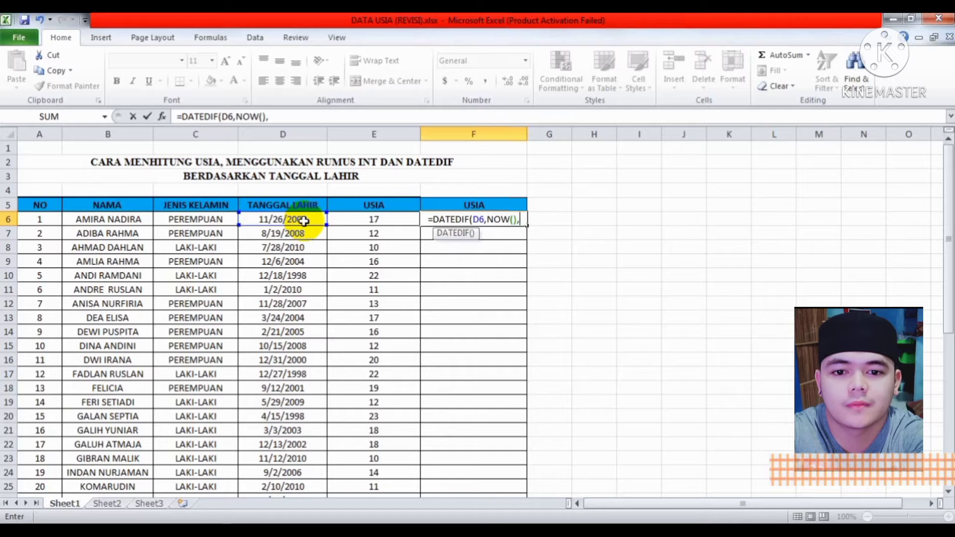
text("Y)
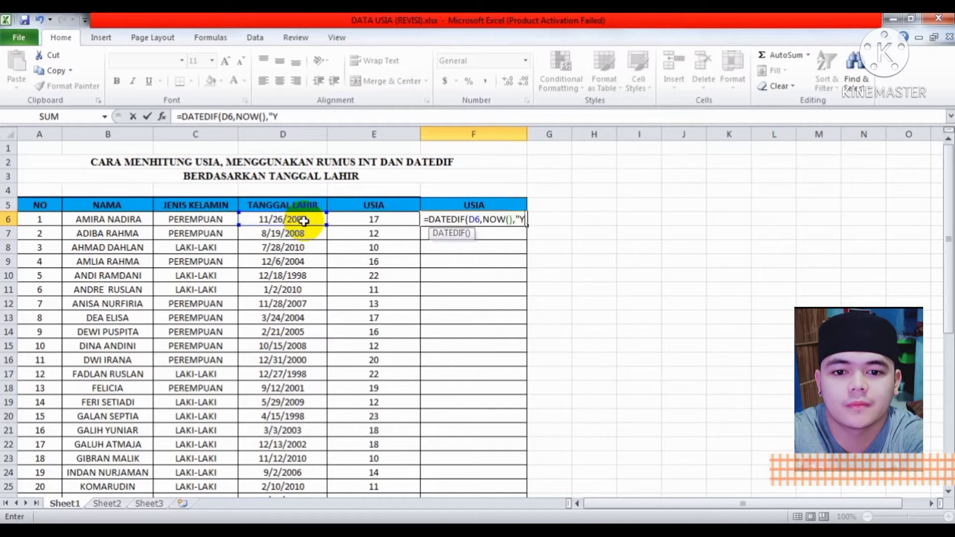
text(")
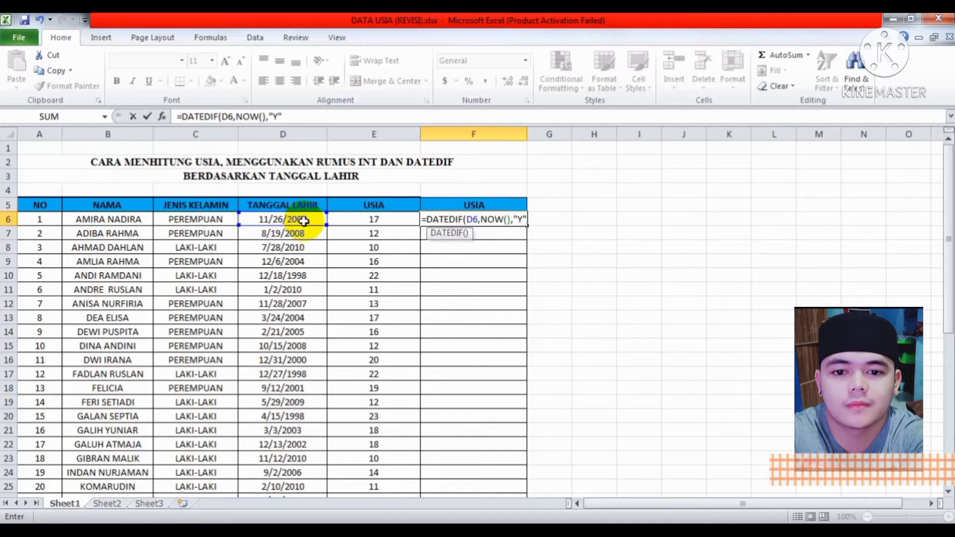
text())
key(Return)
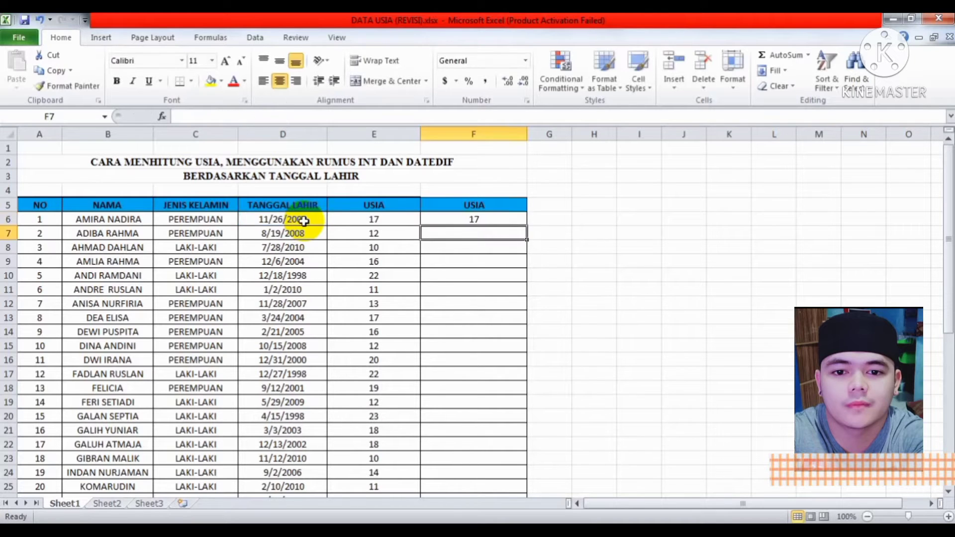
Step: Fill the DATEDIF age formula from F6 down the second USIA column through row 45
click(432, 218)
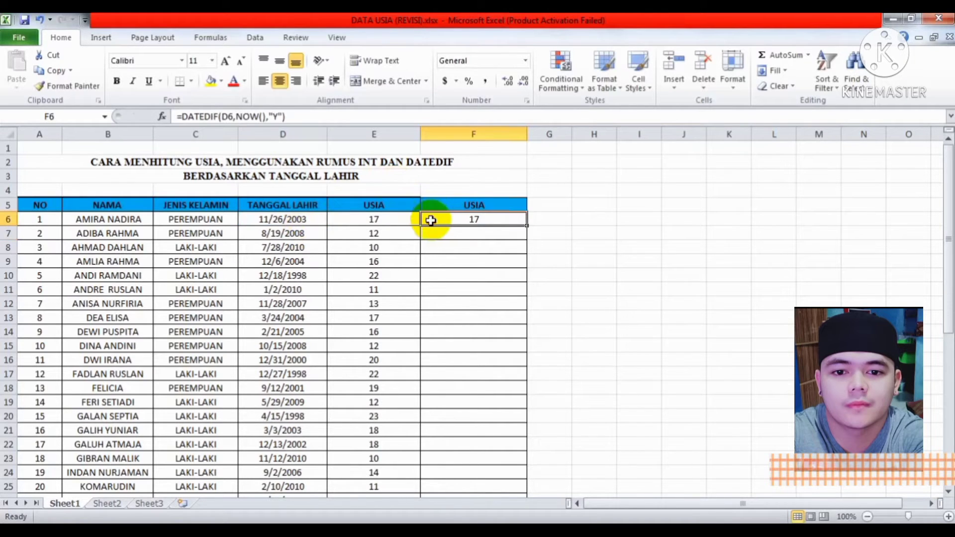
drag(527, 226, 505, 470)
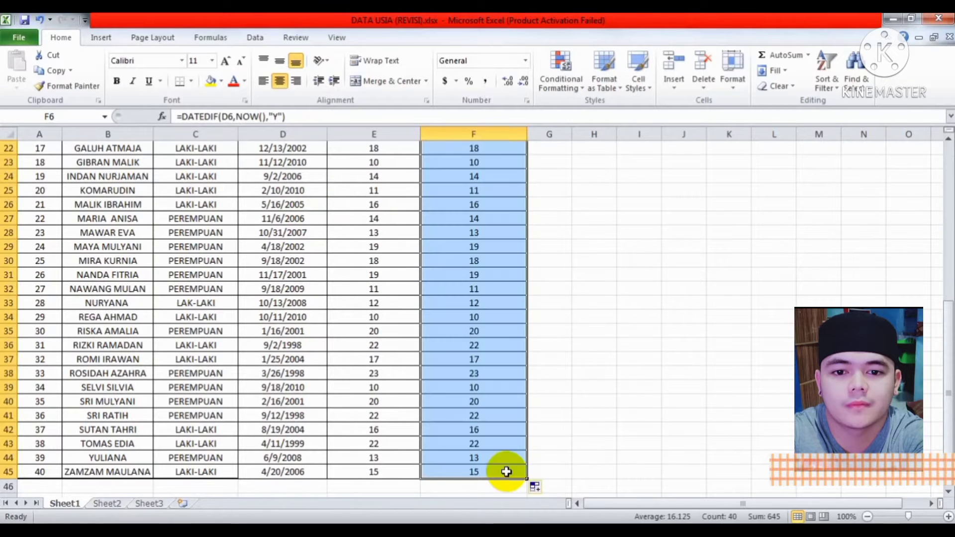
click(468, 360)
Step: Review the DATEDIF ages in column F against the INT ages in column E, moving up the list from row 37
key(Up)
key(Up)
key(Up)
key(Up)
key(Up)
key(Up)
key(Up)
key(Up)
key(Up)
key(Up)
key(Up)
key(Up)
key(Up)
key(Up)
key(Up)
key(Up)
key(Up)
key(Up)
key(Up)
key(Up)
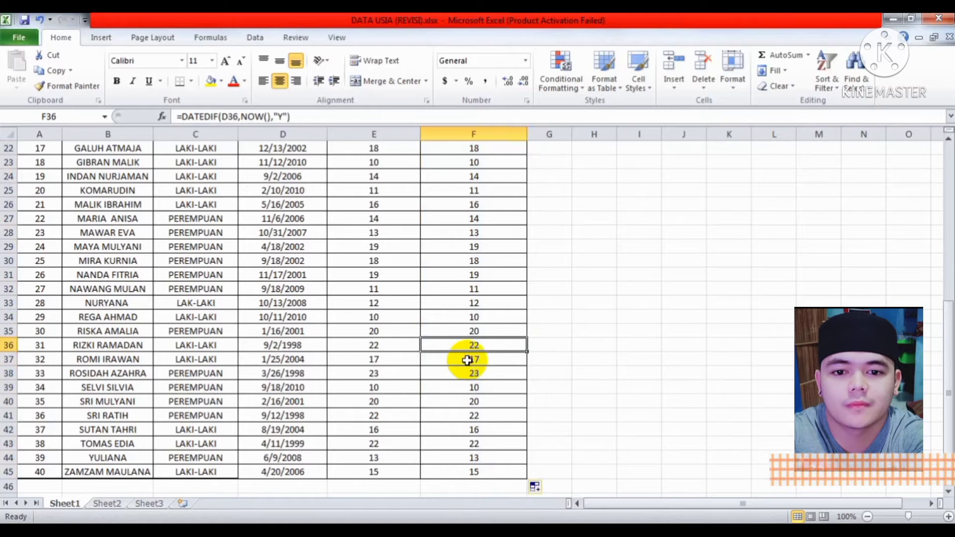
Step: Compare the remaining DATEDIF ages in column F with the INT ages in column E, moving up to the header rows
key(Up)
key(Up)
key(Up)
key(Up)
key(Up)
key(Up)
key(Up)
key(Up)
key(Up)
key(Up)
key(Up)
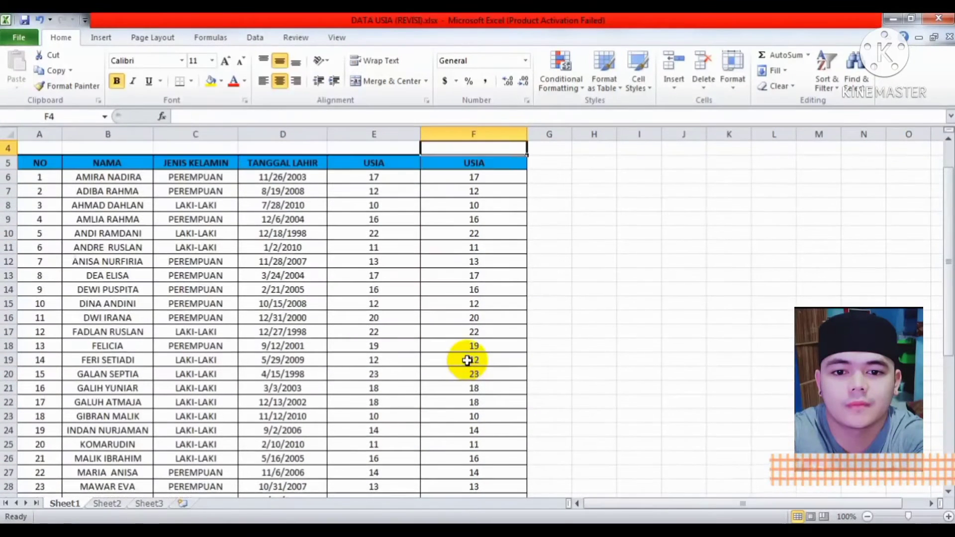
key(Down)
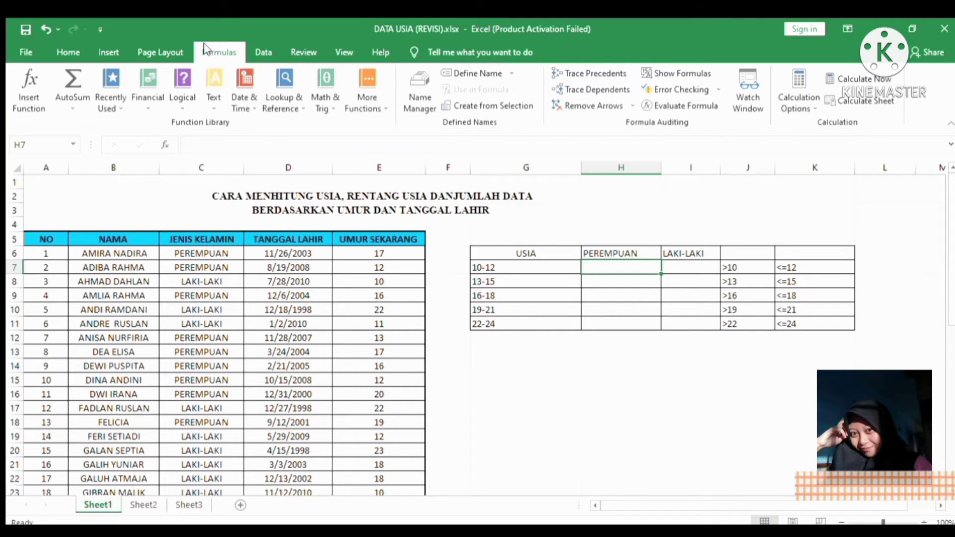
Step: Start a COUNTIFS formula in H7 that tests the ages in $E$6:$E$45 against the lower limit in J7
click(381, 109)
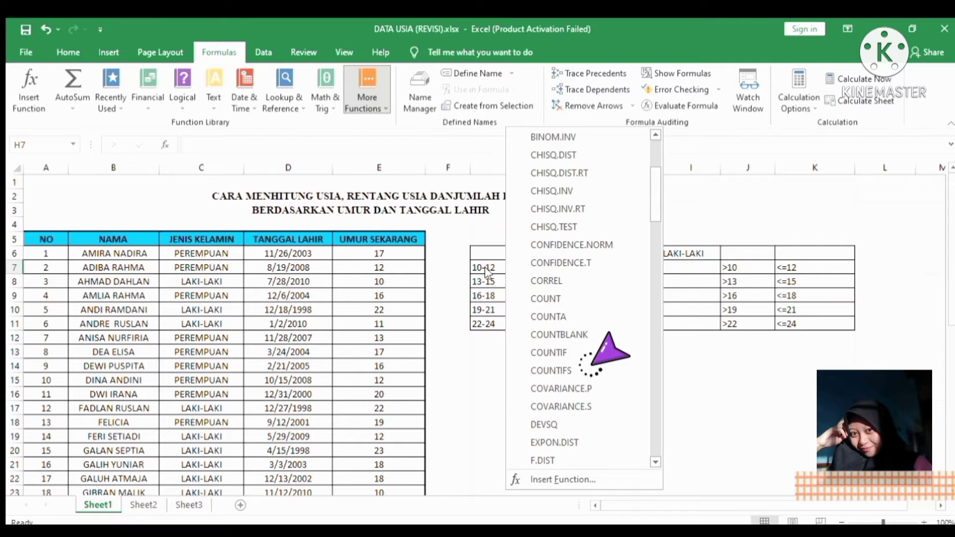
click(551, 371)
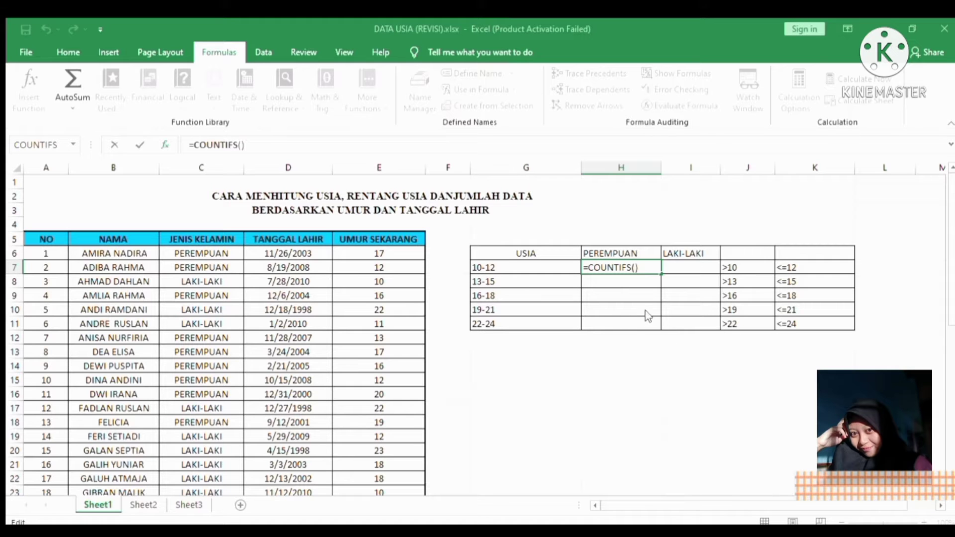
click(368, 254)
drag(368, 267, 383, 449)
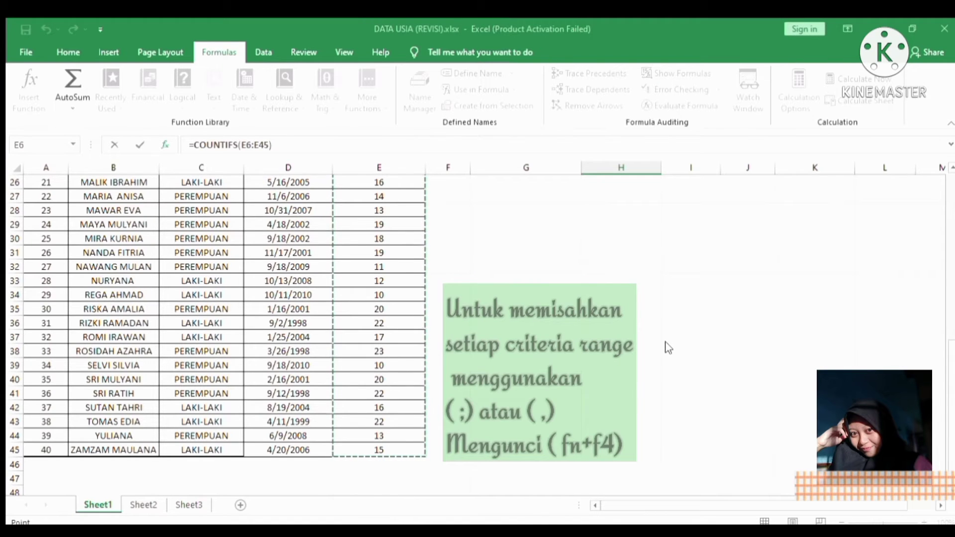
key(F4)
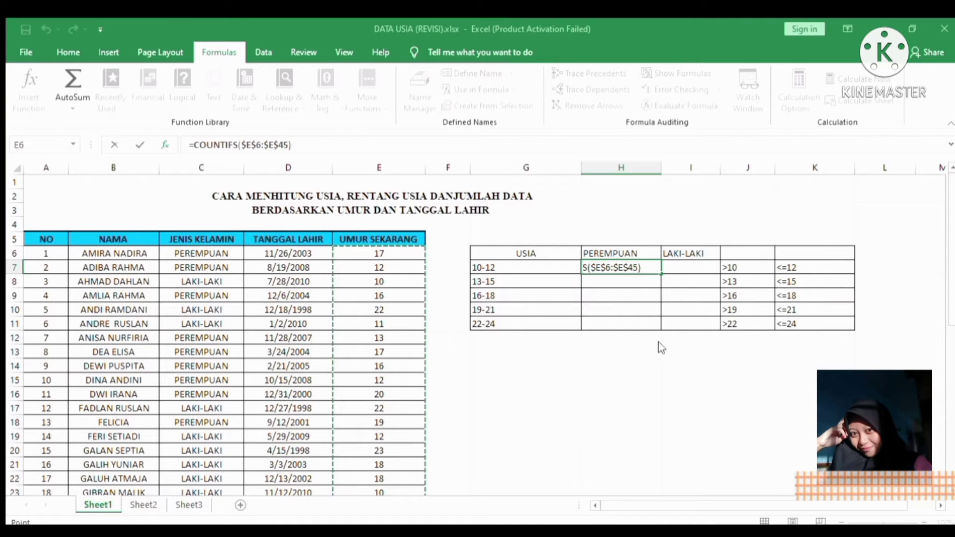
text(,)
click(742, 268)
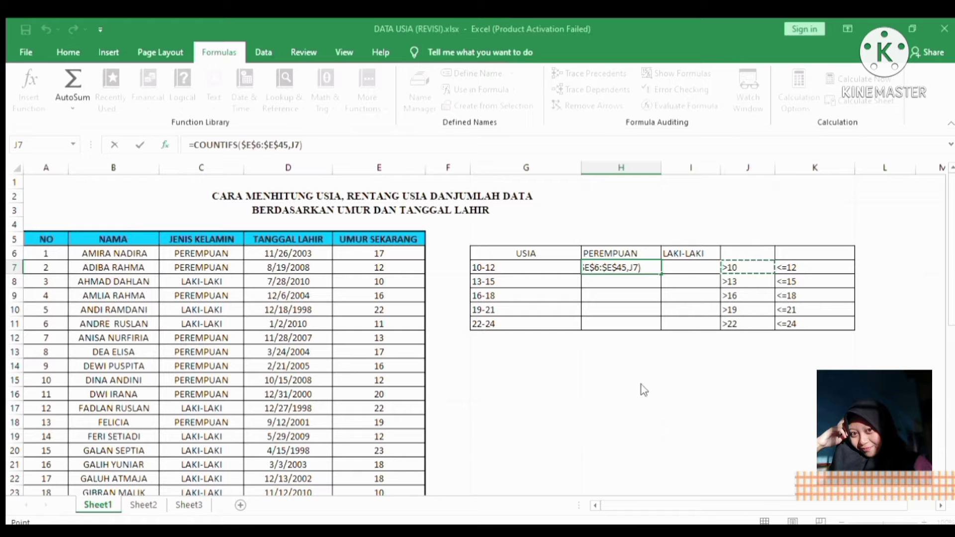
Step: Add a second condition to the H7 formula, testing $E$6:$E$45 against the upper limit in K7
key(F2)
text(,)
drag(373, 254, 388, 464)
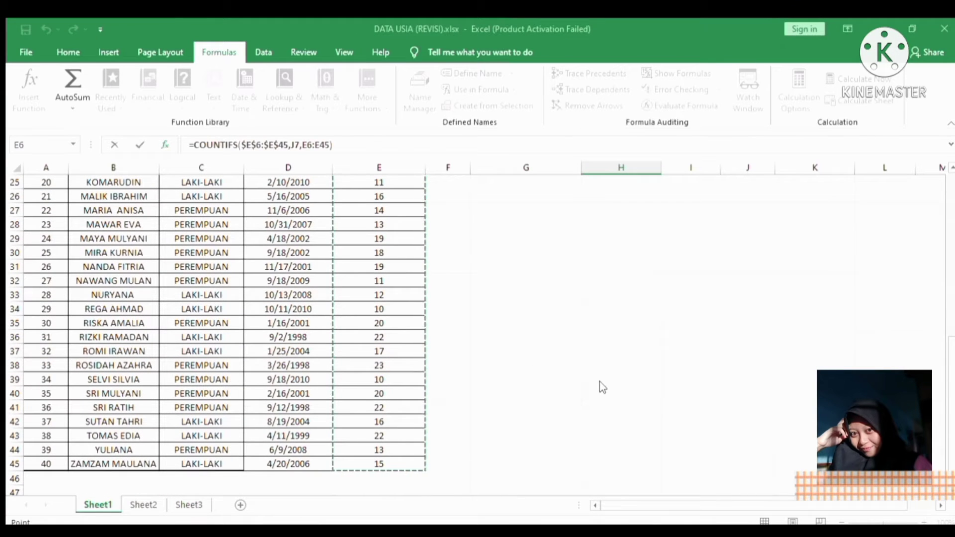
key(F4)
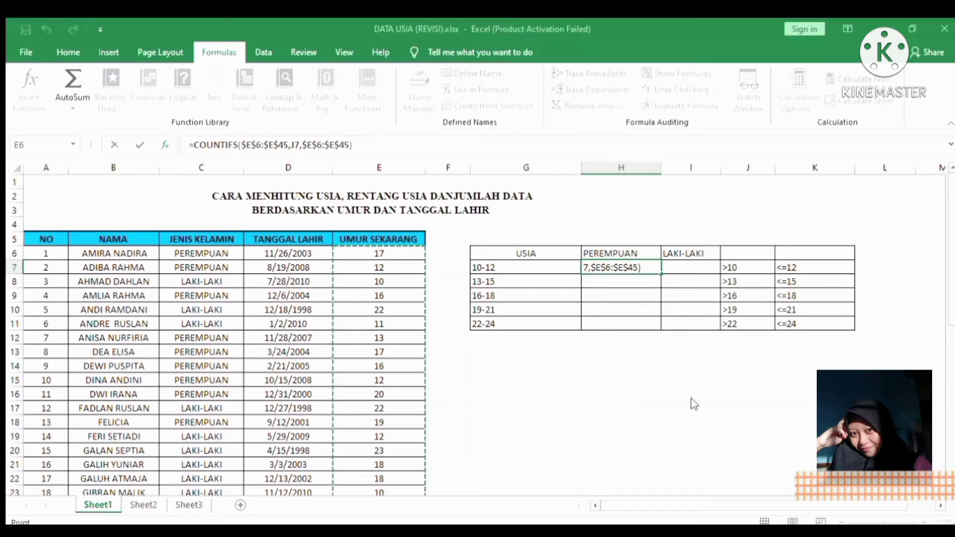
key(F2)
text(,)
click(806, 266)
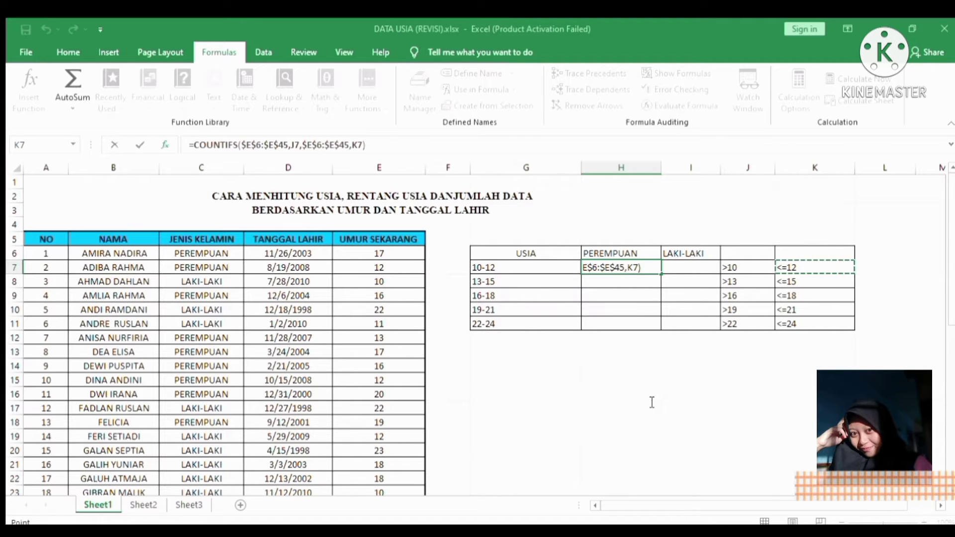
Step: Complete the H7 formula with the gender condition $C$6:$C$45,$H$6 and fill it down the PEREMPUAN column through H11
key(F2)
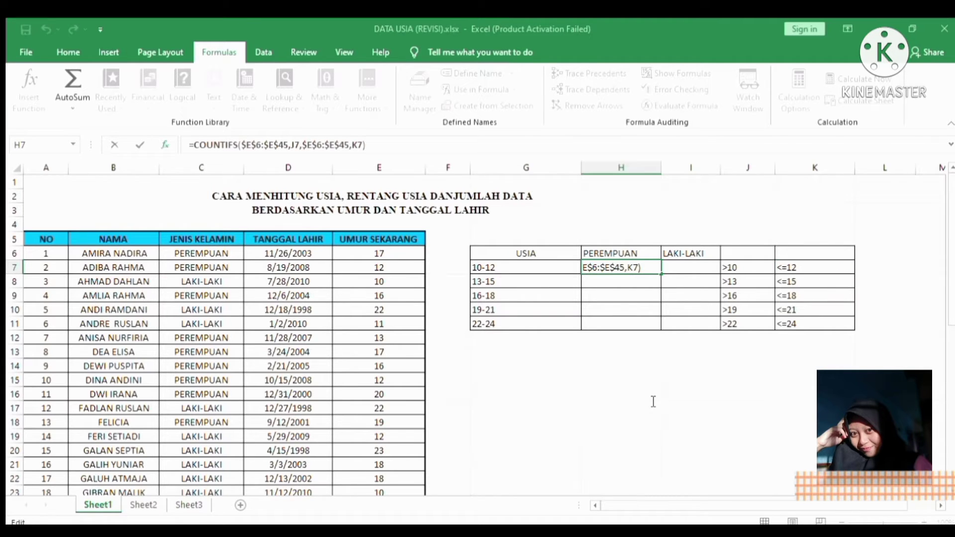
text(,)
drag(176, 255, 226, 464)
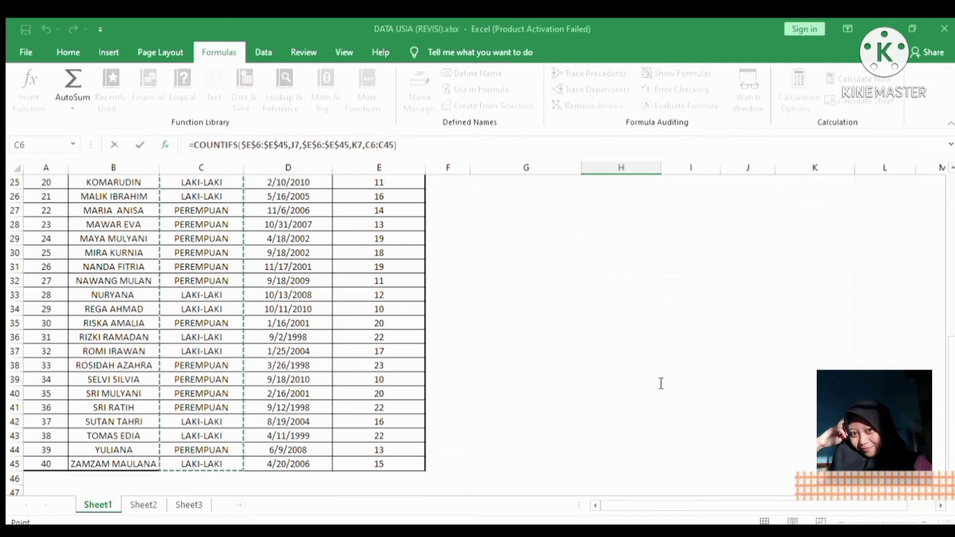
key(F4)
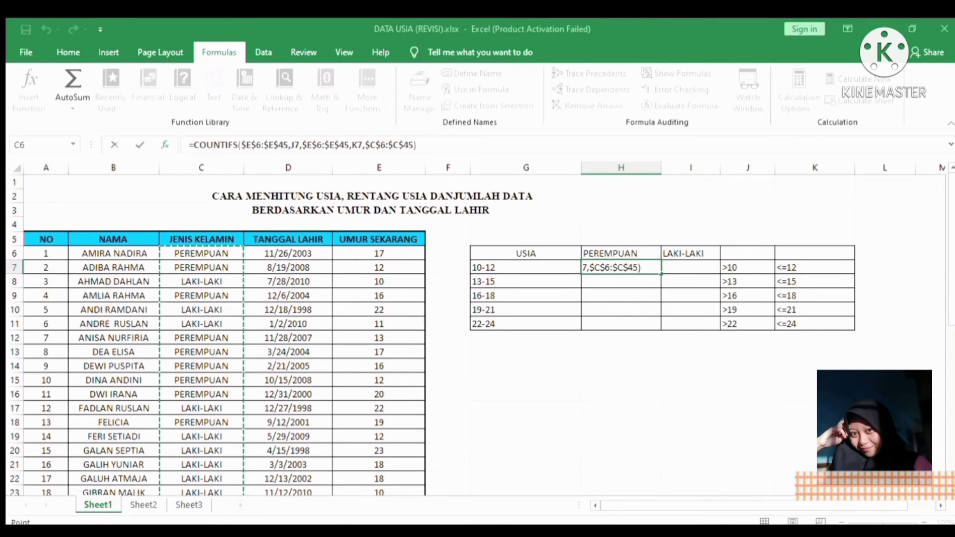
key(F2)
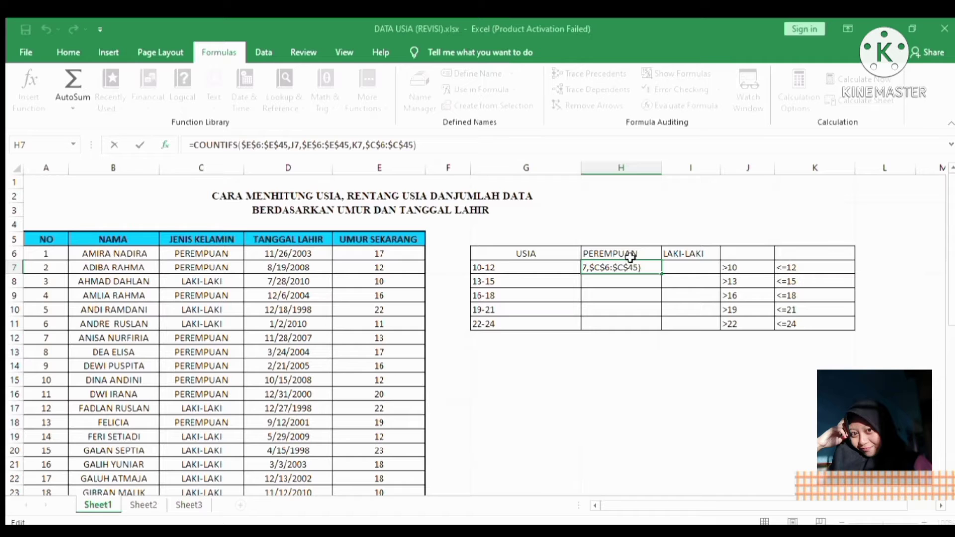
text(,)
click(605, 254)
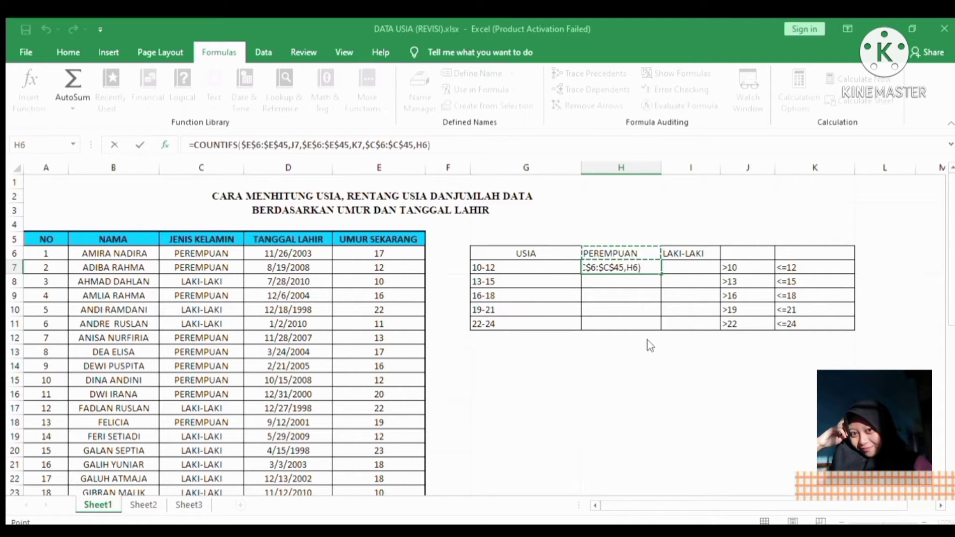
key(F4)
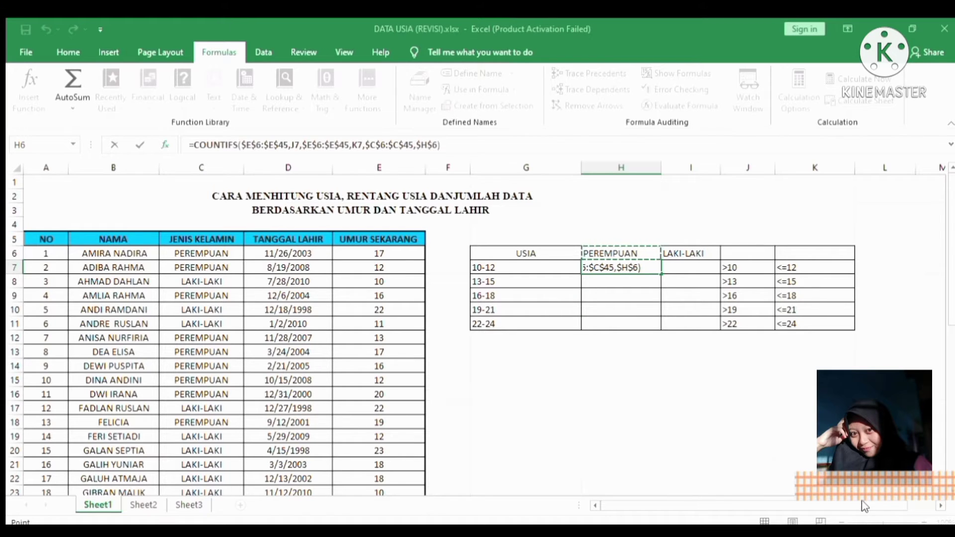
key(ctrl+Return)
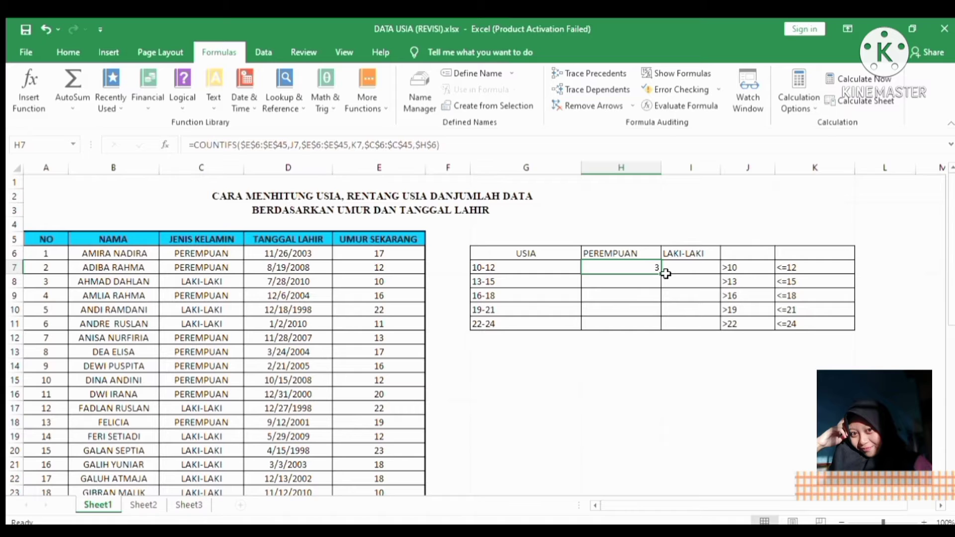
drag(659, 271, 656, 328)
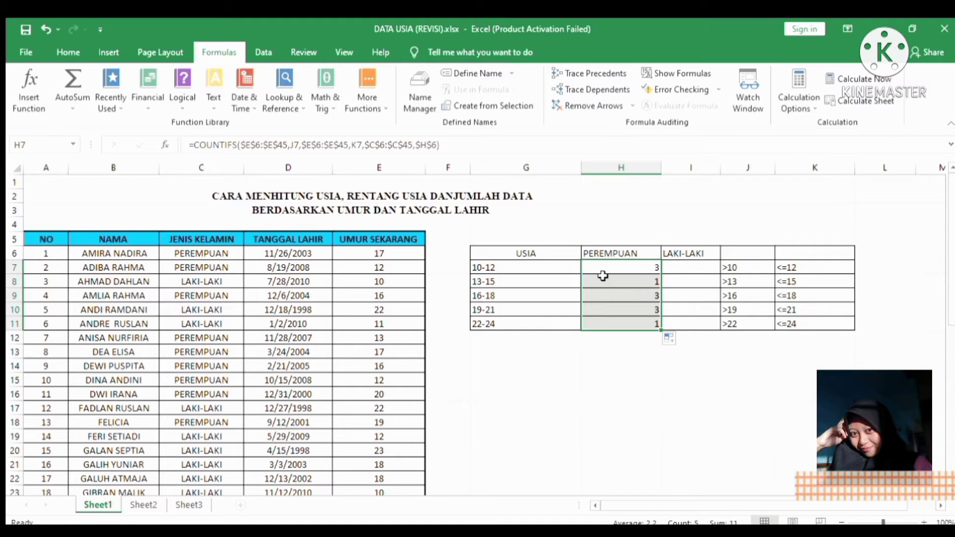
Step: Start a COUNTIFS formula in I7 for LAKI-LAKI that tests $E$6:$E$45 against the lower limit in J7
click(676, 267)
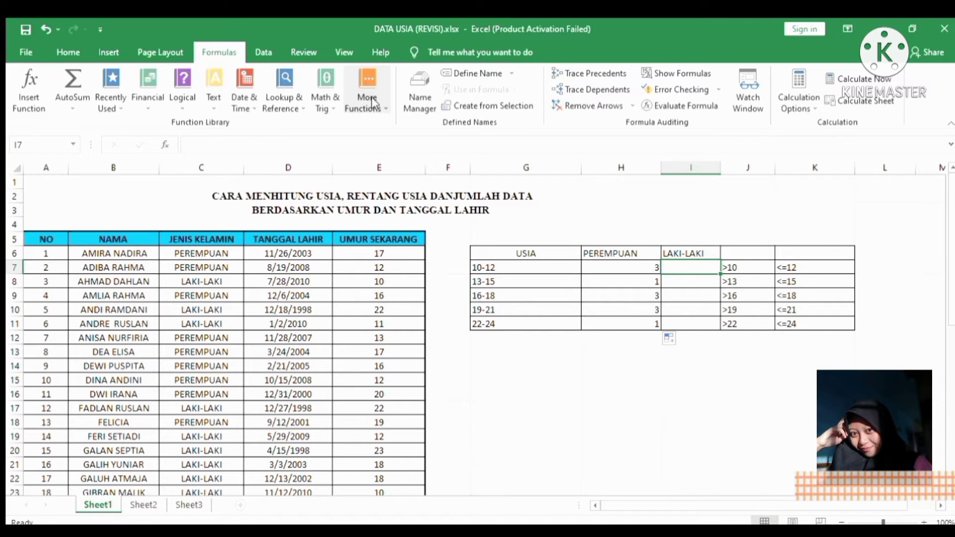
click(385, 109)
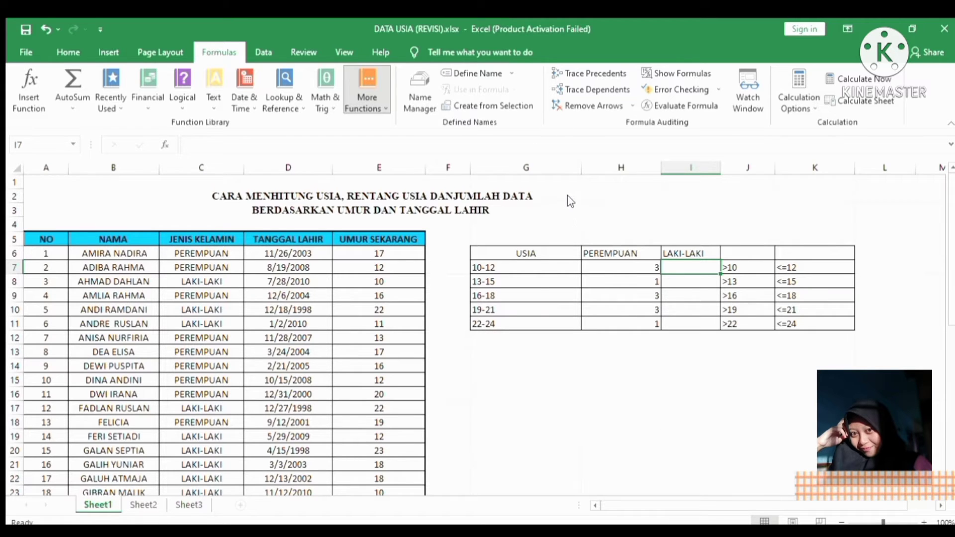
click(488, 200)
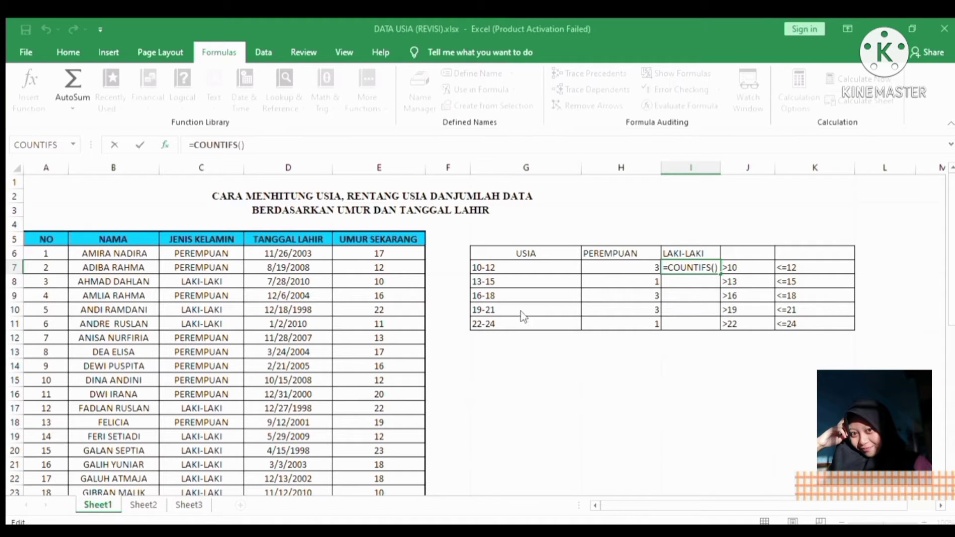
drag(360, 252, 378, 468)
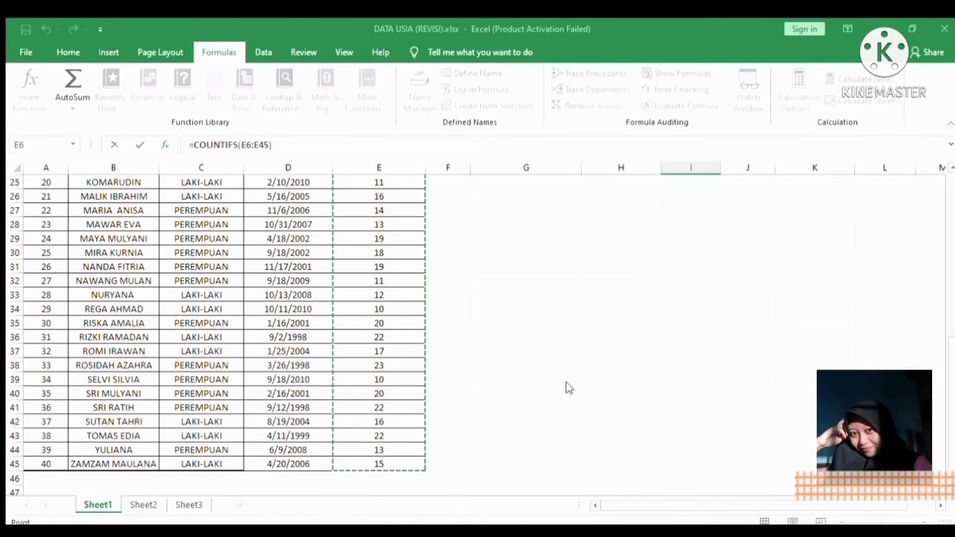
key(F4)
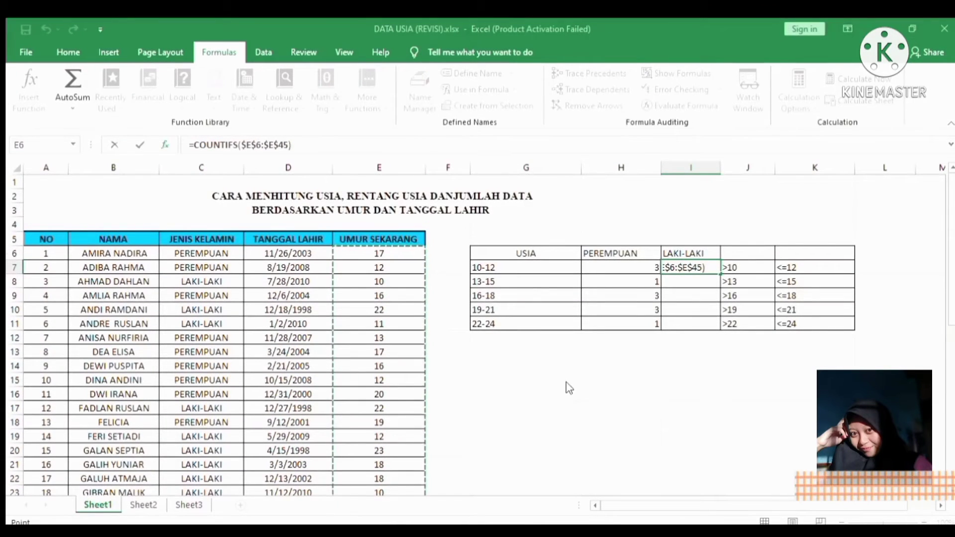
key(F2)
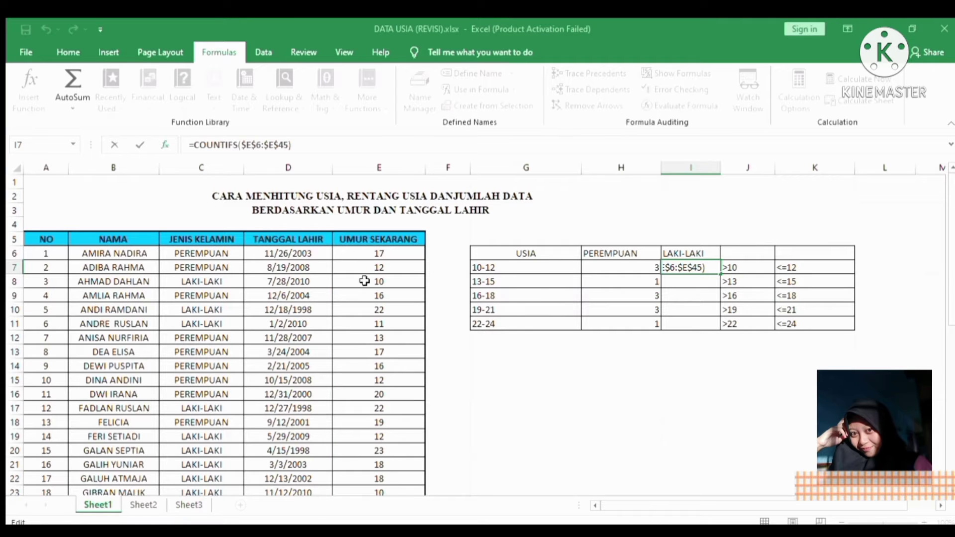
text(,)
click(731, 269)
Step: Add a second age condition to the I7 formula, testing $E$6:$E$45 against the upper limit in K7
key(F2)
text(,)
drag(353, 254, 379, 463)
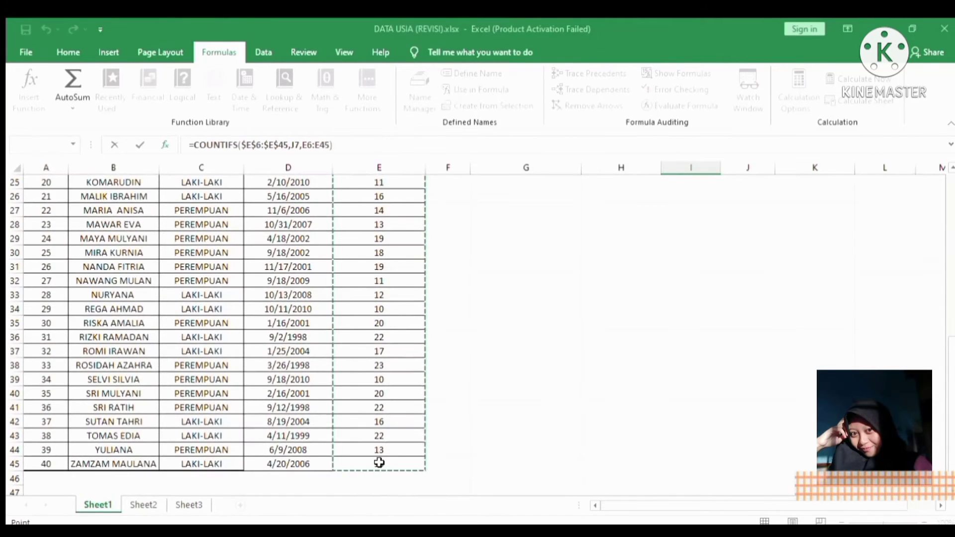
key(F4)
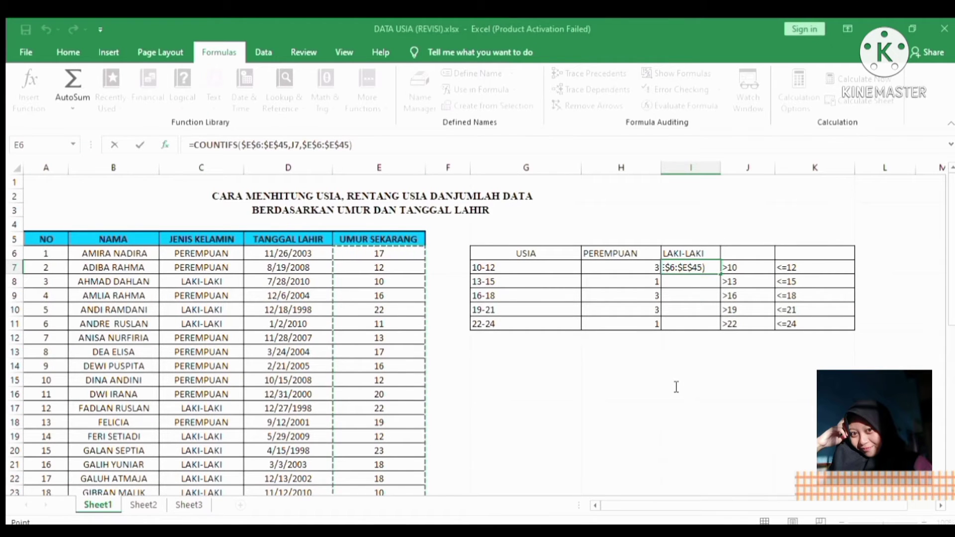
key(F2)
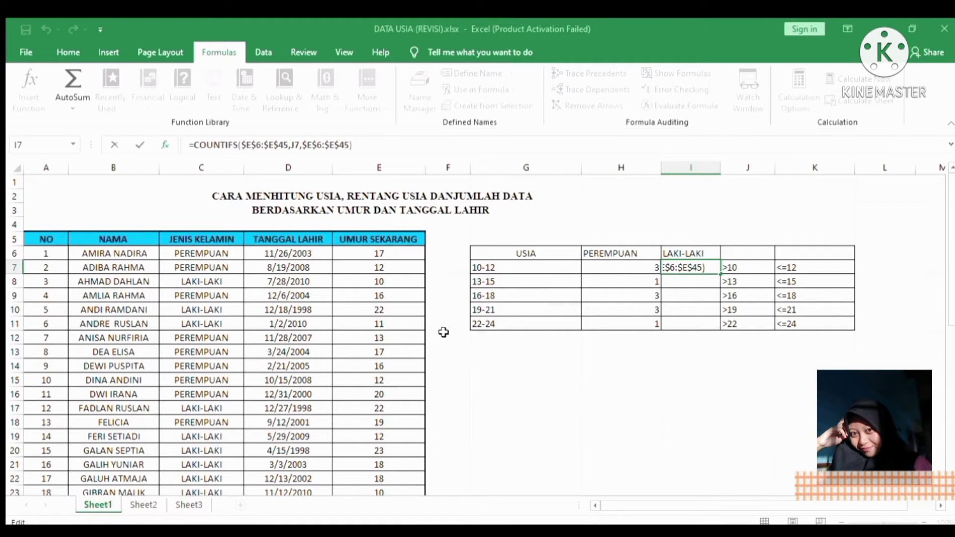
text(,)
click(793, 269)
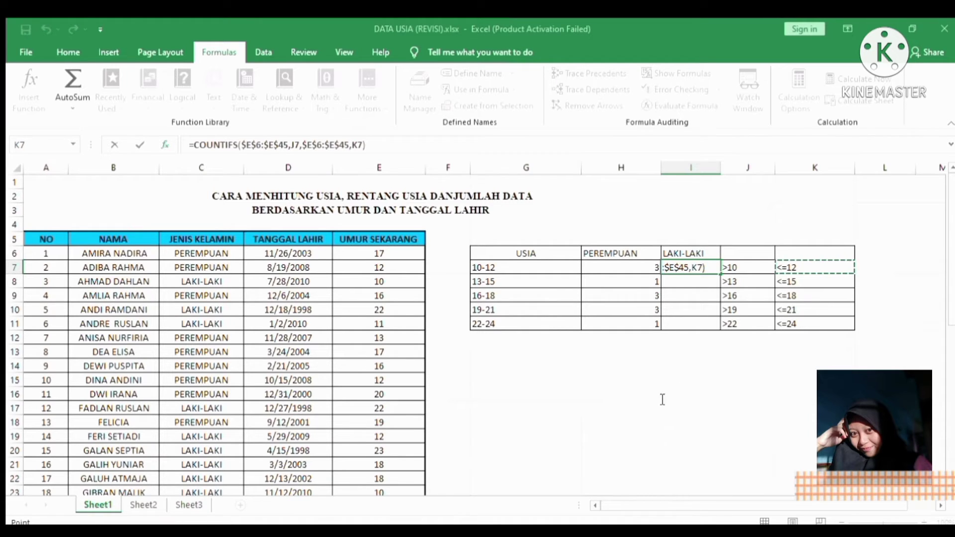
Step: Complete the I7 formula with the gender condition $C$6:$C$45,I6 and fill it down the LAKI-LAKI column through I11
text(,)
click(171, 254)
drag(172, 295, 228, 405)
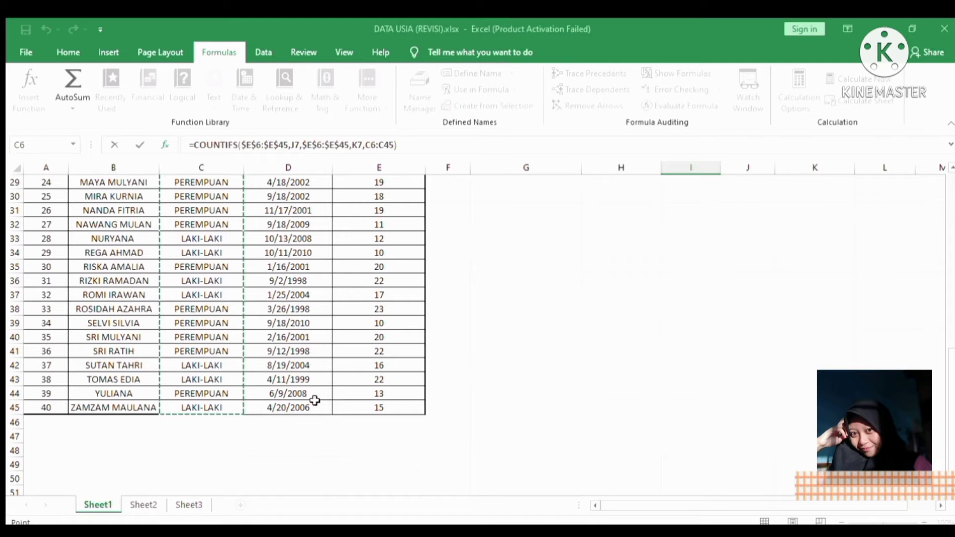
key(F4)
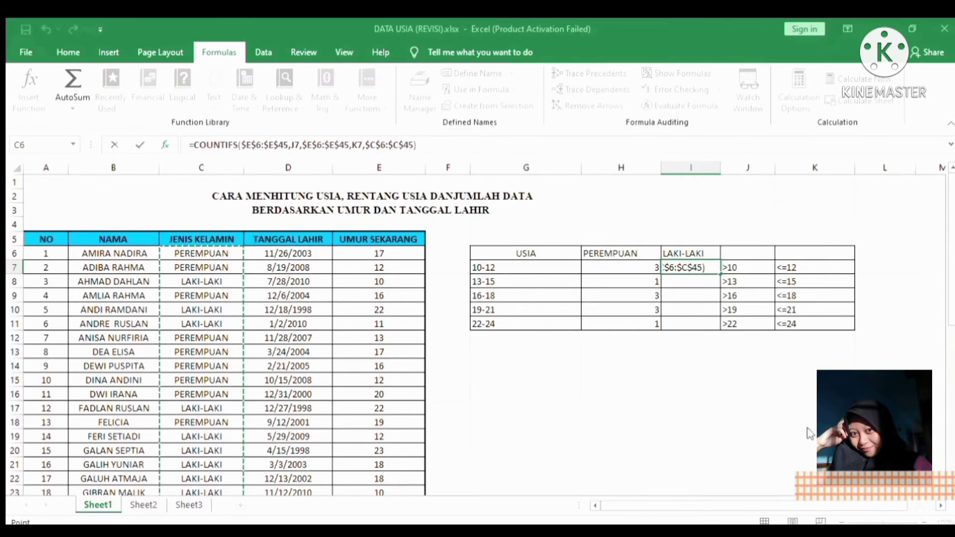
key(F2)
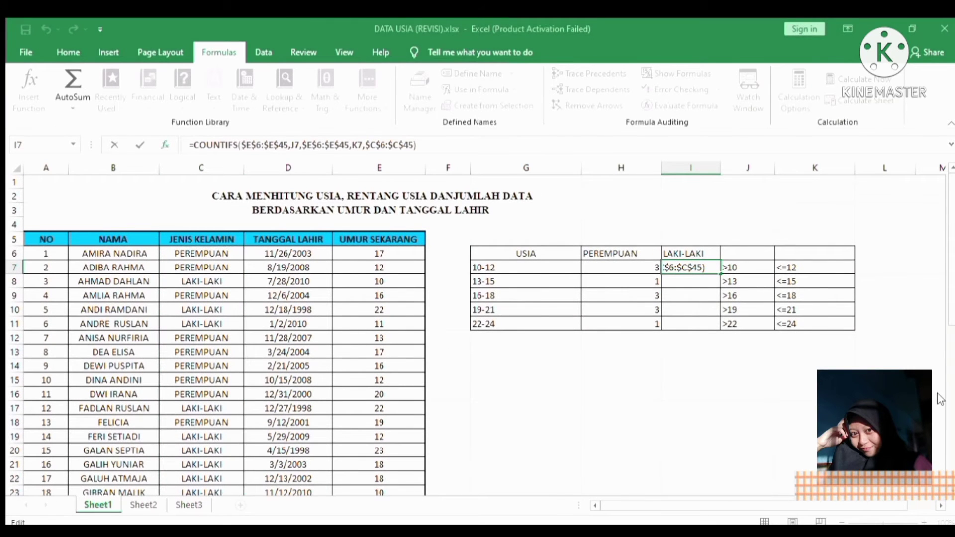
text(,)
click(688, 252)
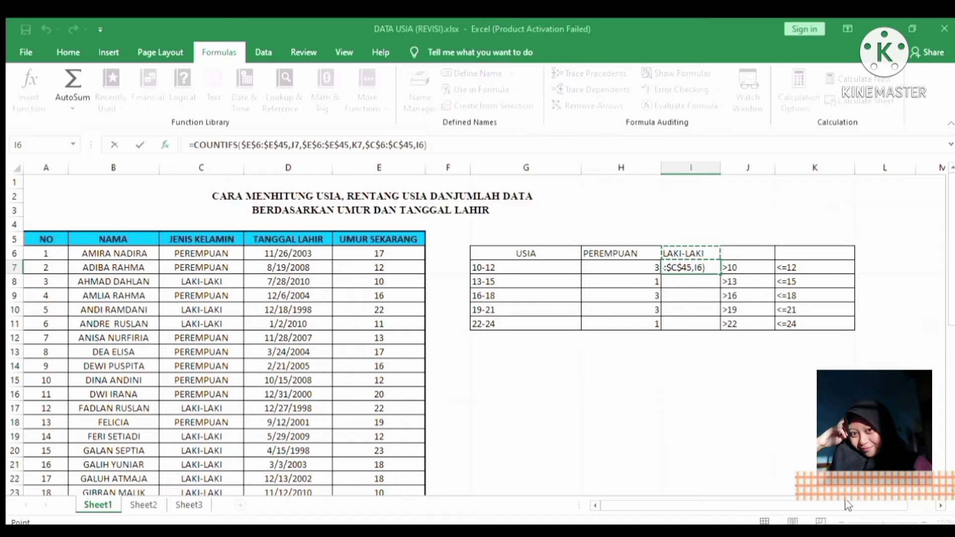
text())
key(ctrl+Return)
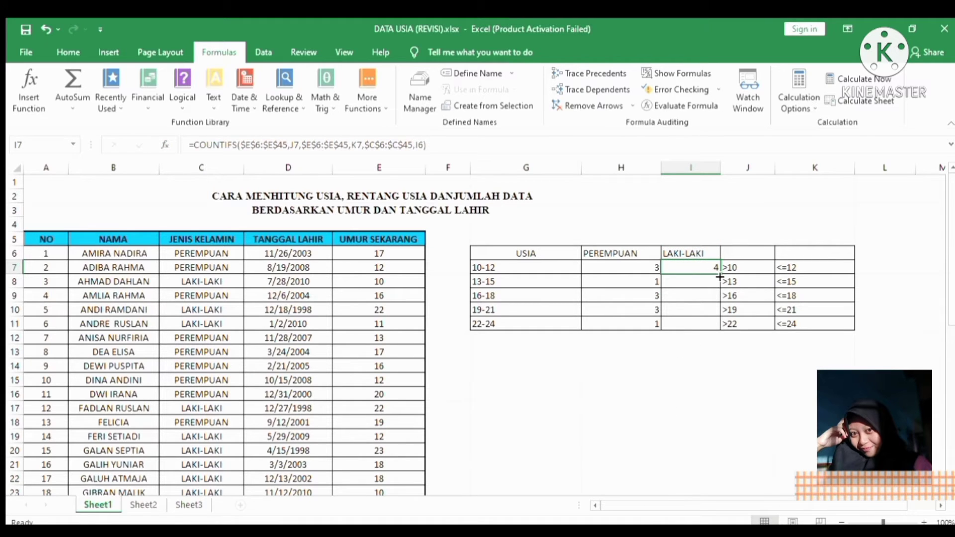
drag(719, 273, 714, 332)
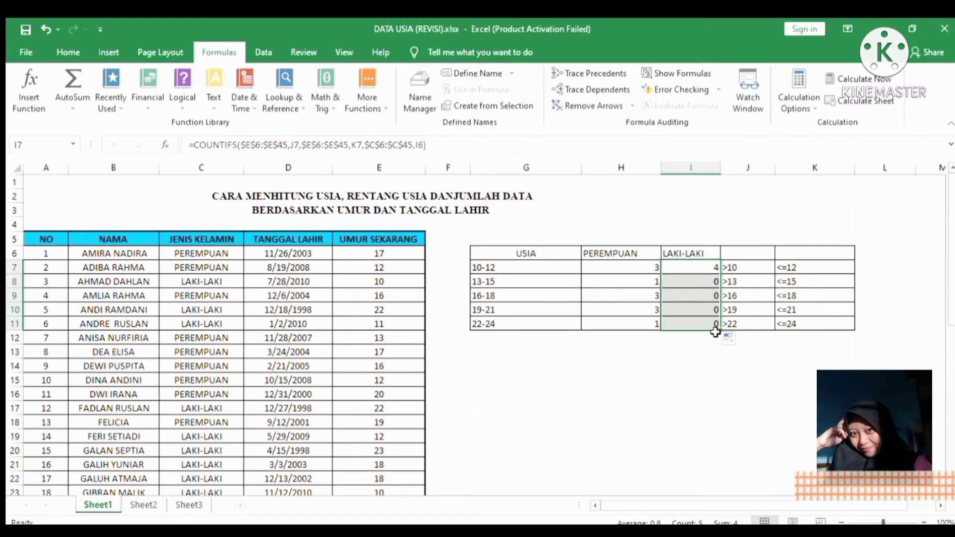
click(710, 273)
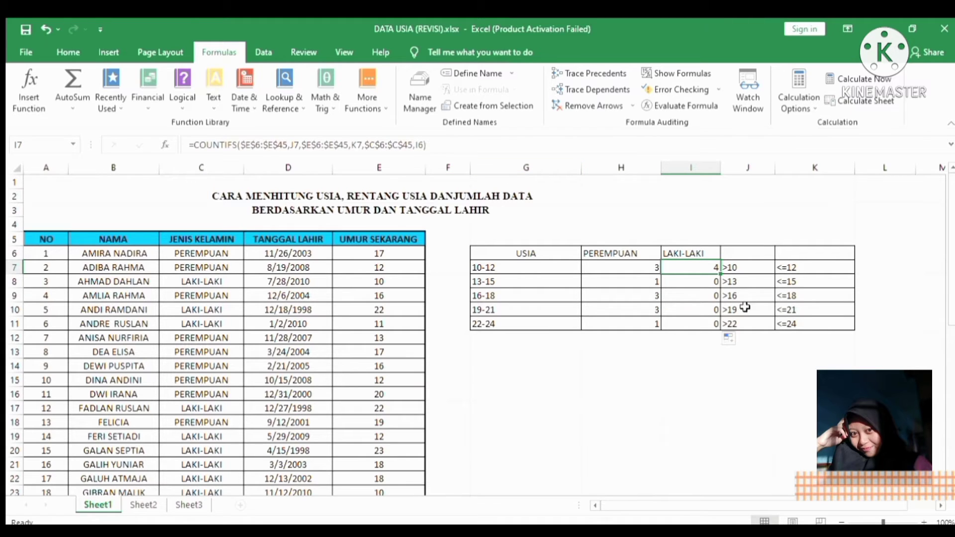
Step: Make the gender criterion in the I7 formula absolute as $I$6 and fill the formula down the LAKI-LAKI column through I11
click(423, 145)
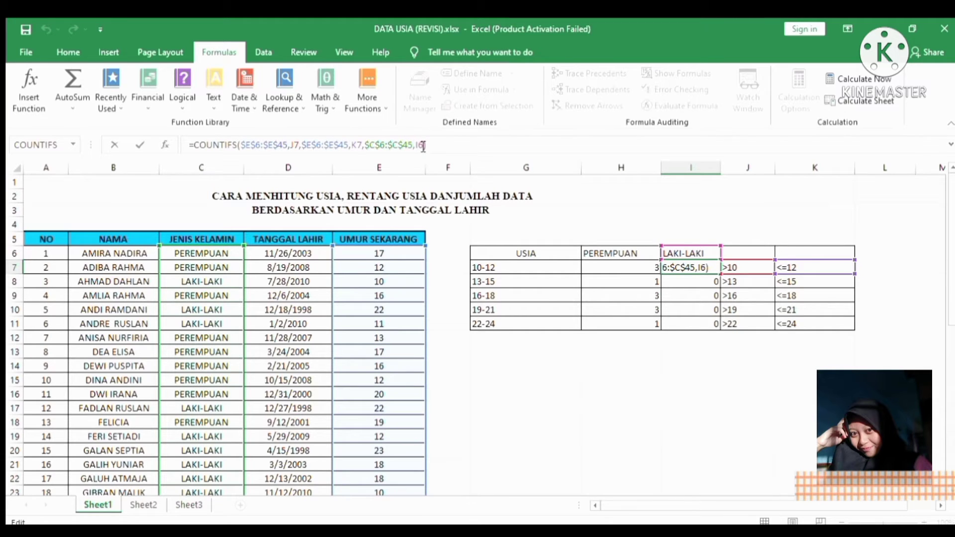
key(F4)
key(Return)
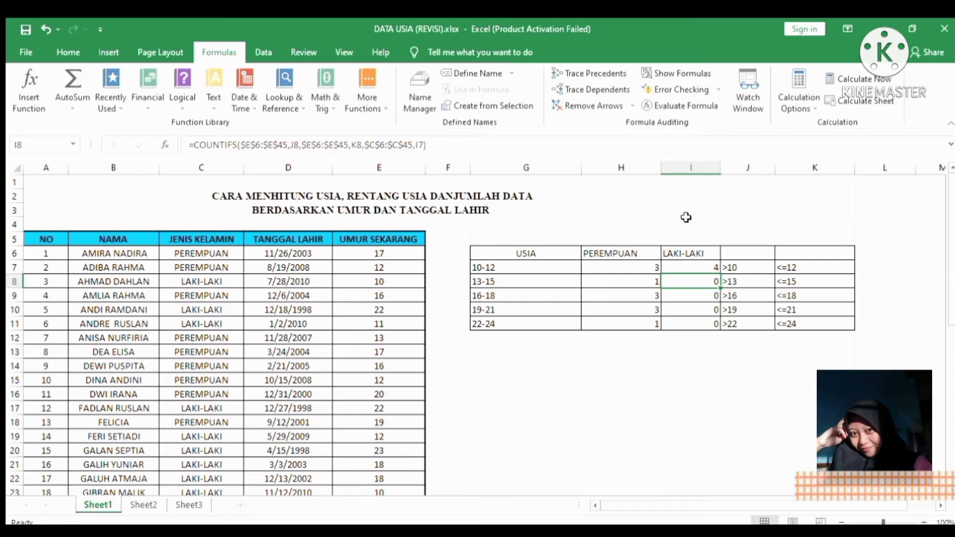
click(695, 265)
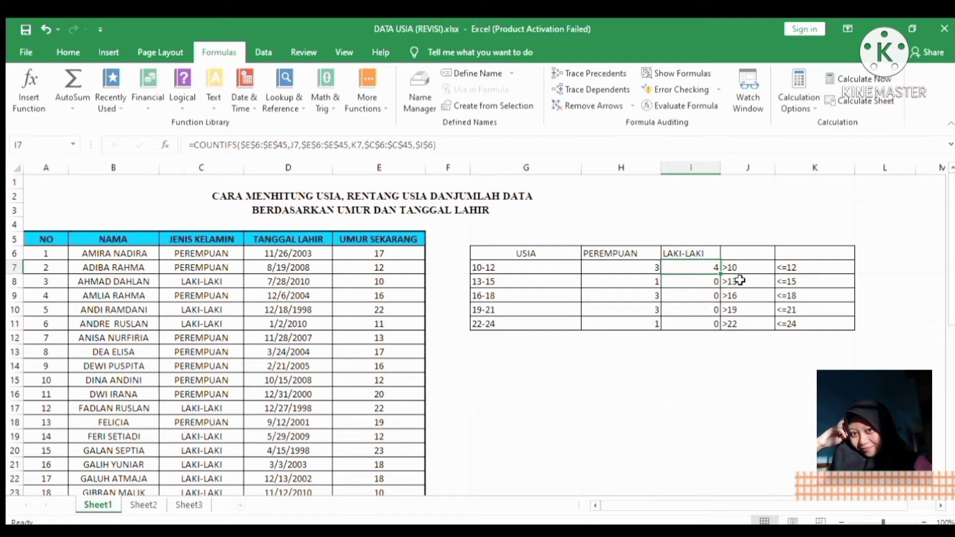
drag(721, 273, 716, 332)
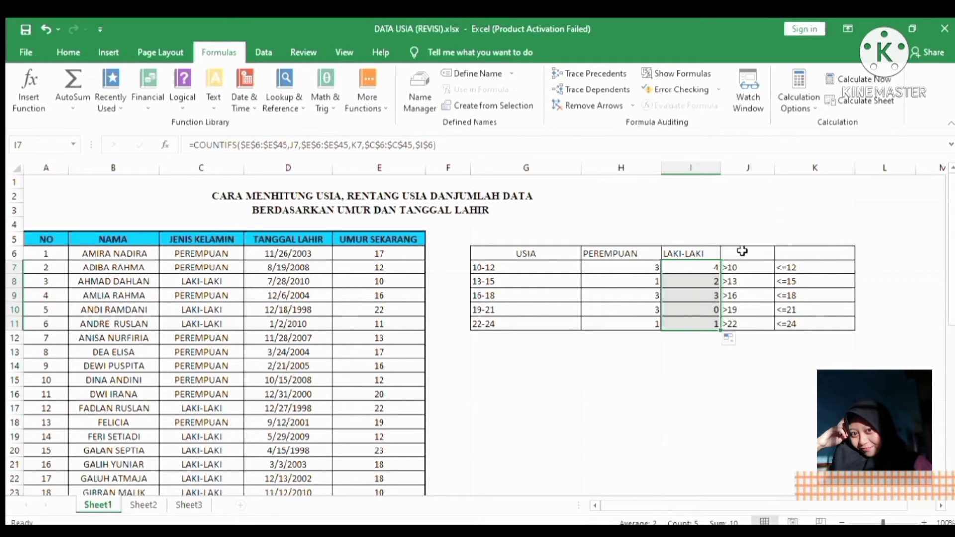
Step: Clear the whole age-range table, including its borders, from the range G5:L13
click(630, 378)
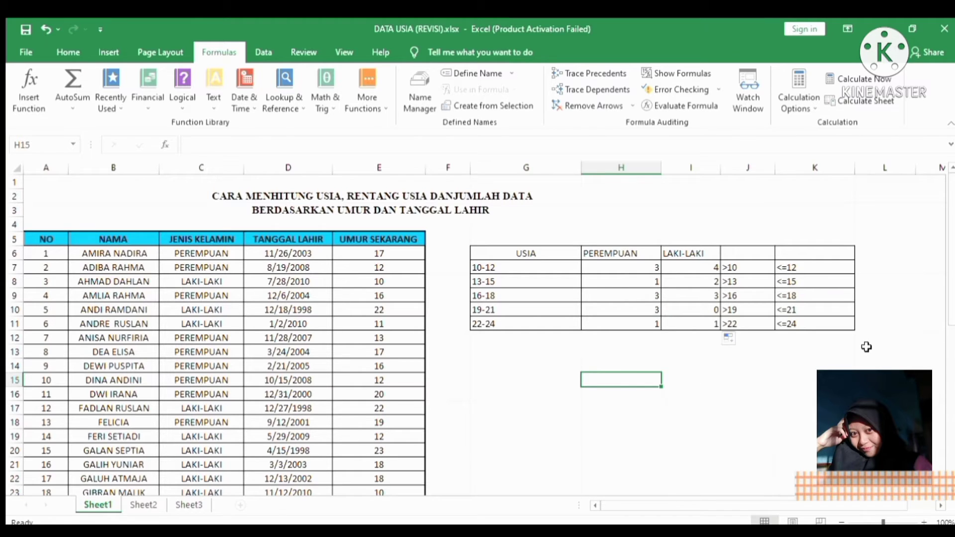
drag(873, 347, 478, 240)
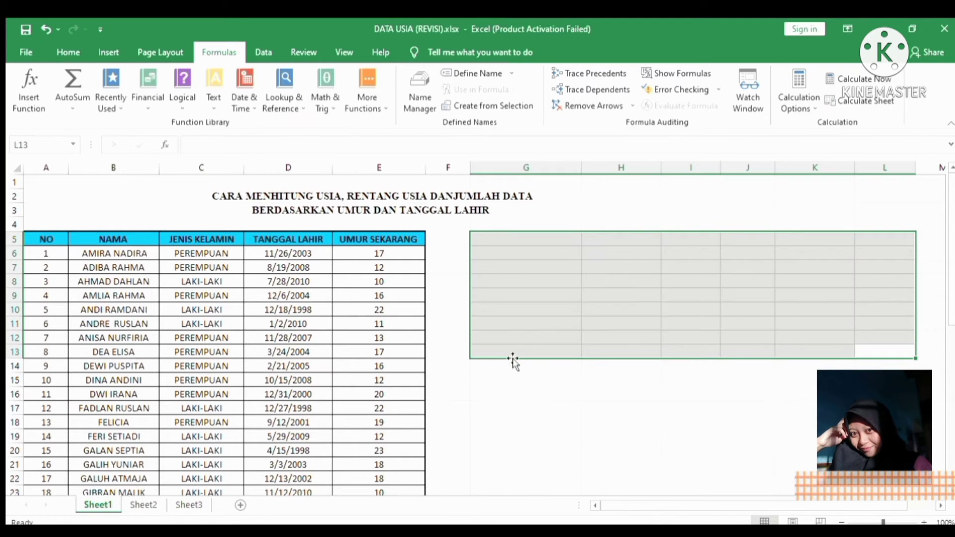
click(532, 392)
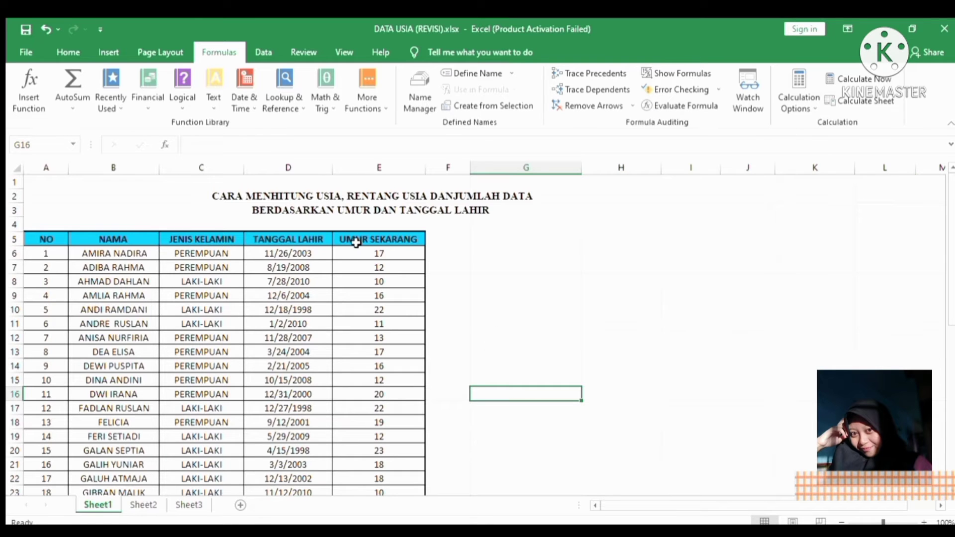
Step: Create a PivotTable from Sheet1!$A$5:$E$45 and place it on the existing worksheet at cell G5
click(108, 52)
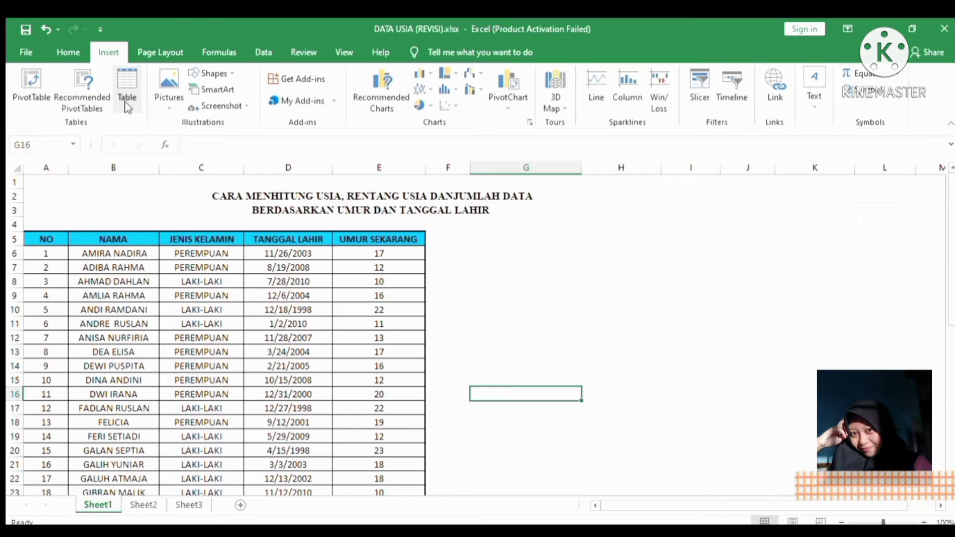
click(33, 82)
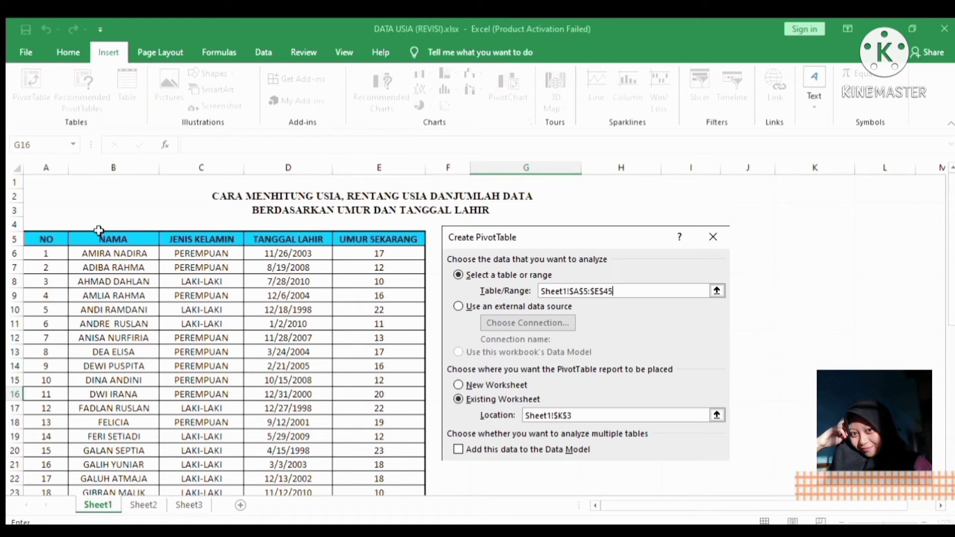
drag(56, 240, 417, 464)
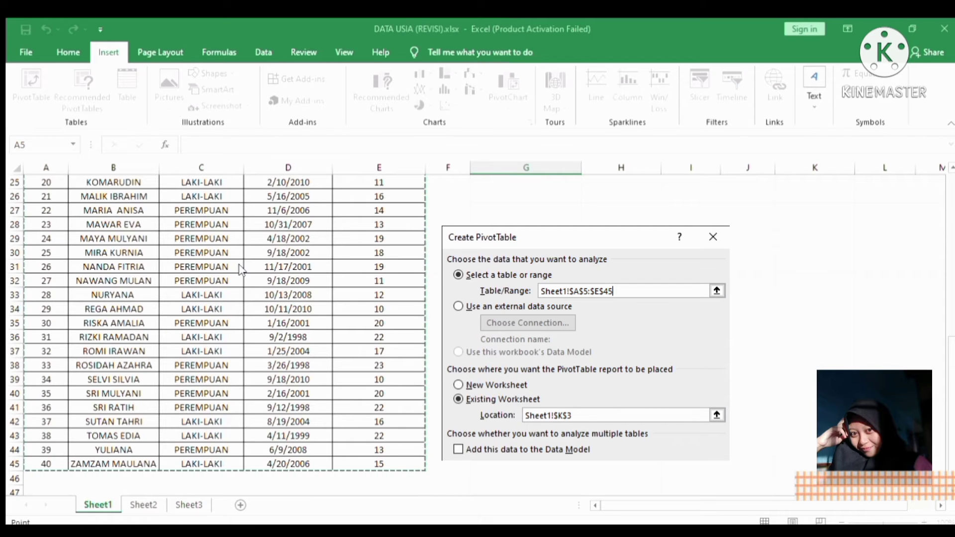
drag(951, 343, 952, 181)
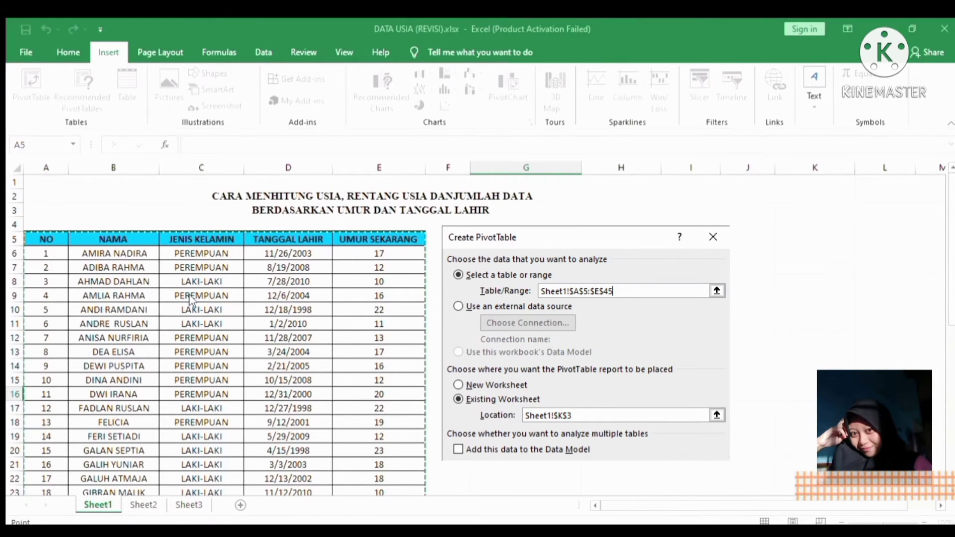
click(180, 281)
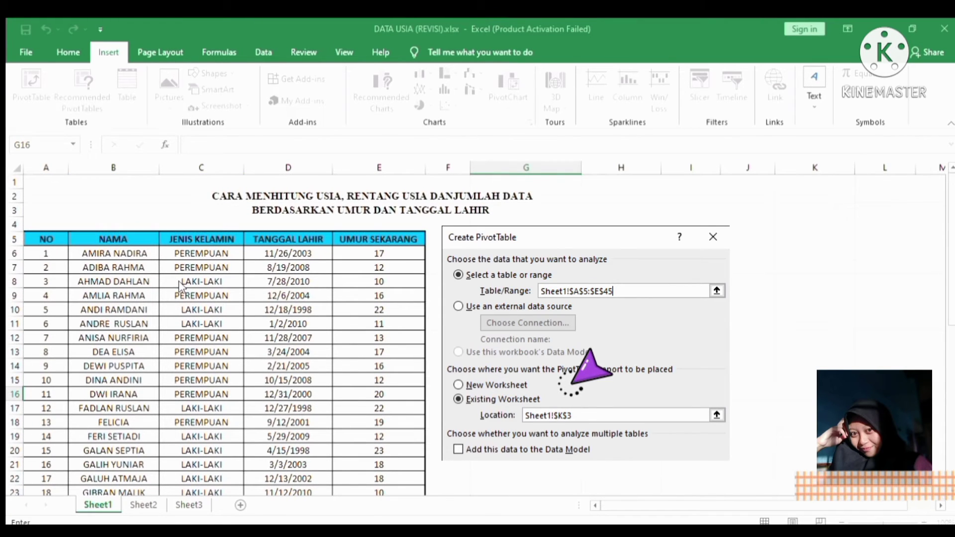
click(322, 301)
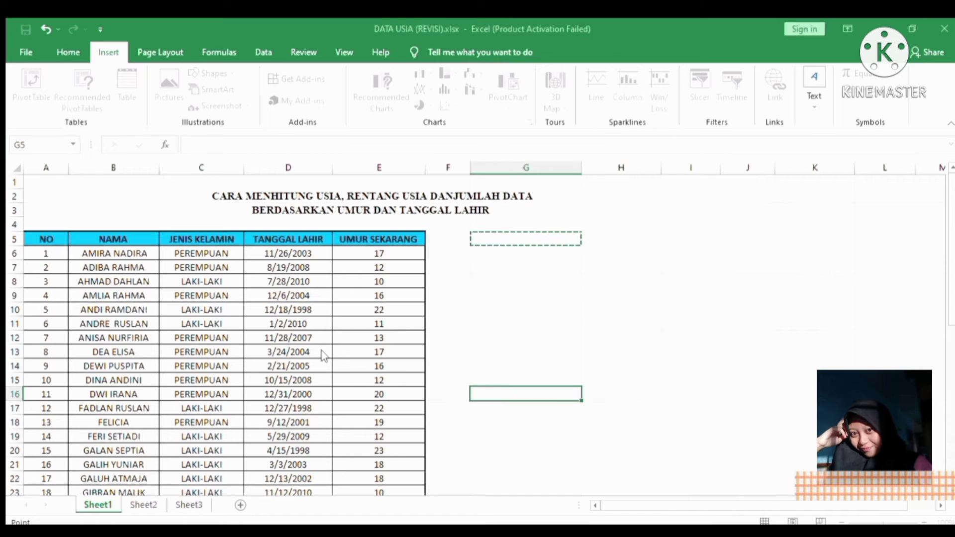
click(336, 347)
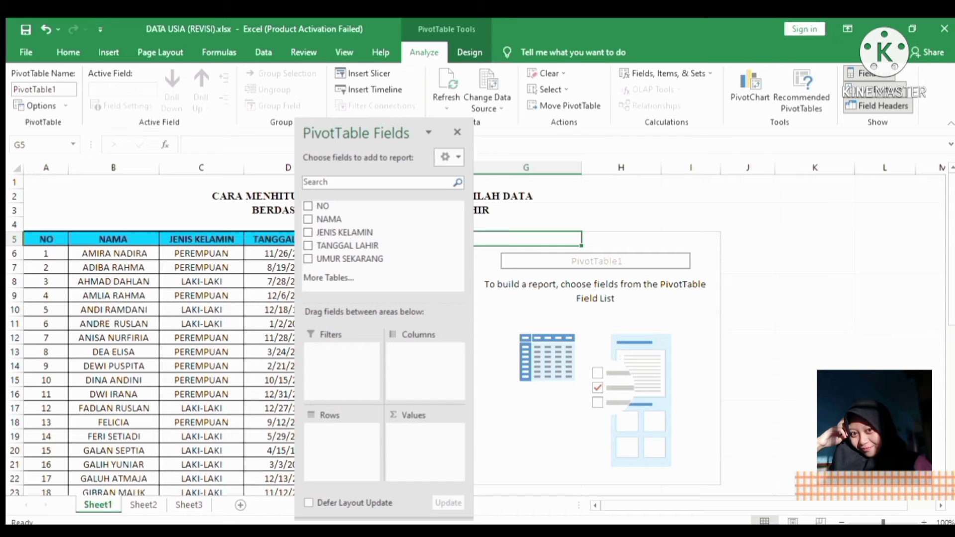
Step: Lay out the PivotTable with UMUR SEKARANG as rows, JENIS KELAMIN as columns, and the count of JENIS KELAMIN as values
drag(349, 258, 366, 420)
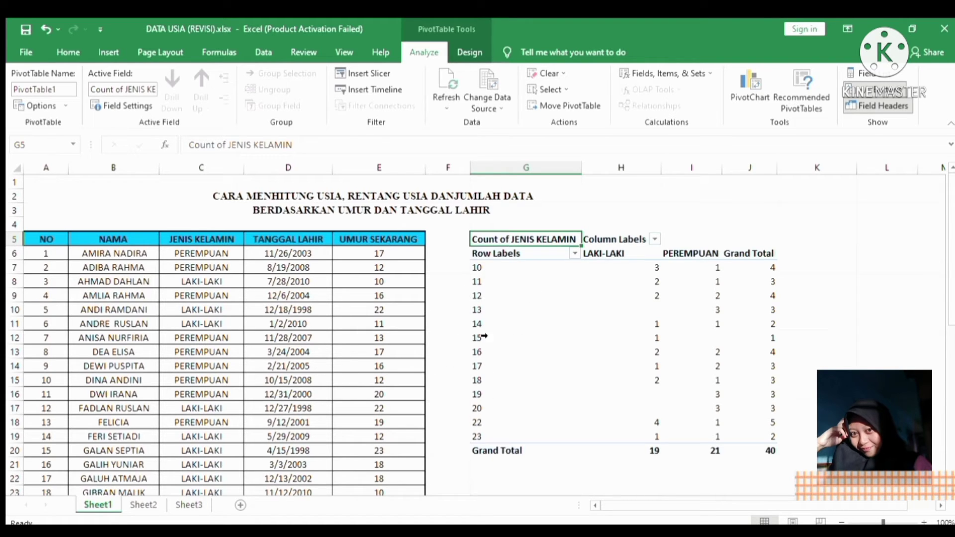
Step: Group the PivotTable's age rows from 10 to 23 in intervals of 2
click(487, 272)
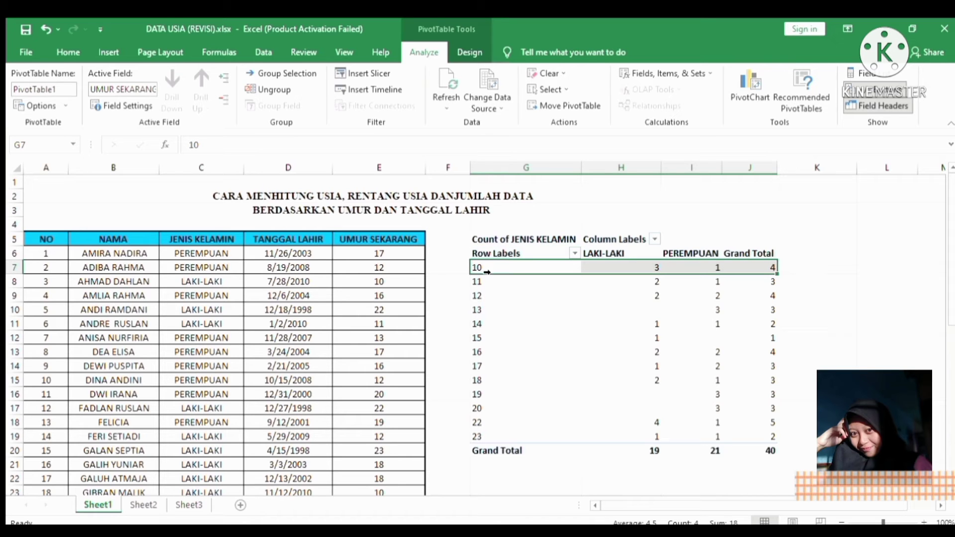
right_click(480, 269)
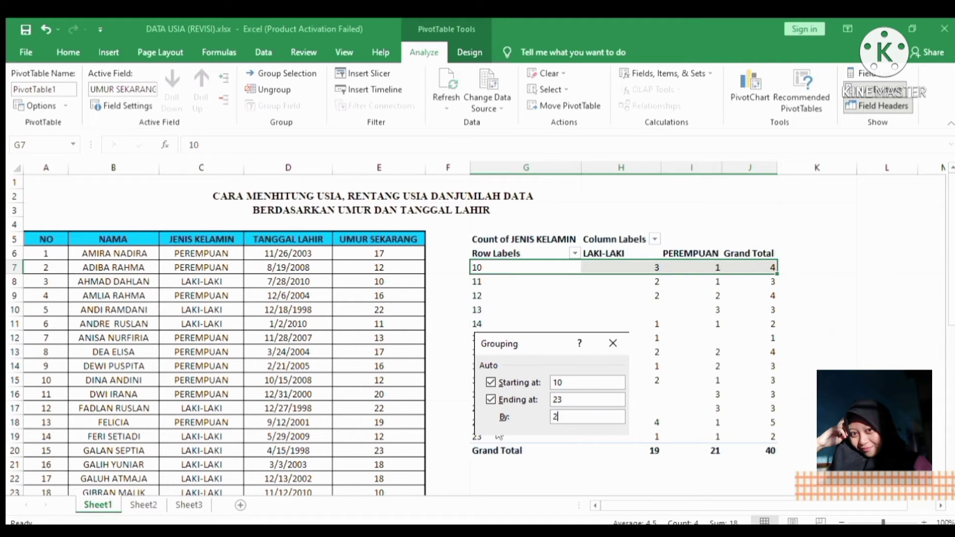
key(Return)
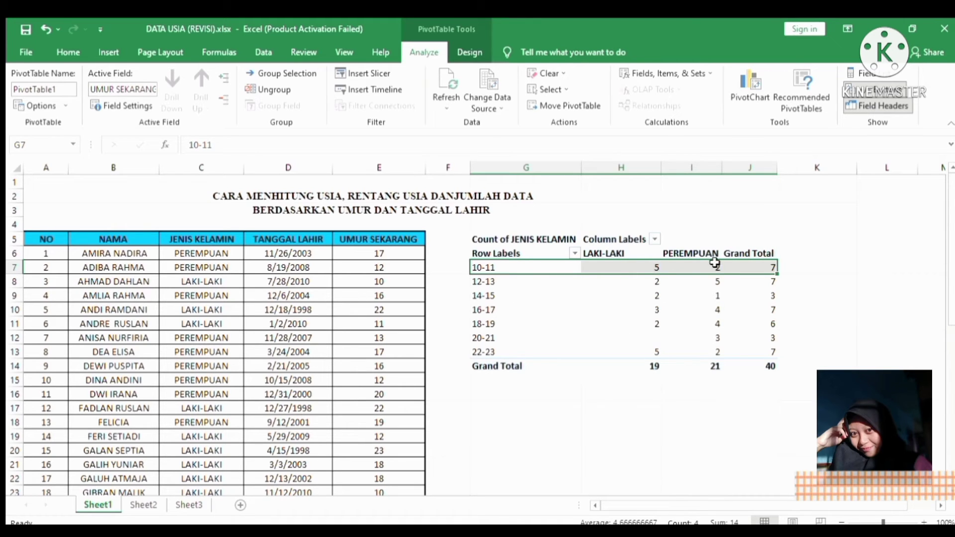
Step: Regroup the PivotTable's age rows from 10 to 23 in intervals of 4
click(496, 282)
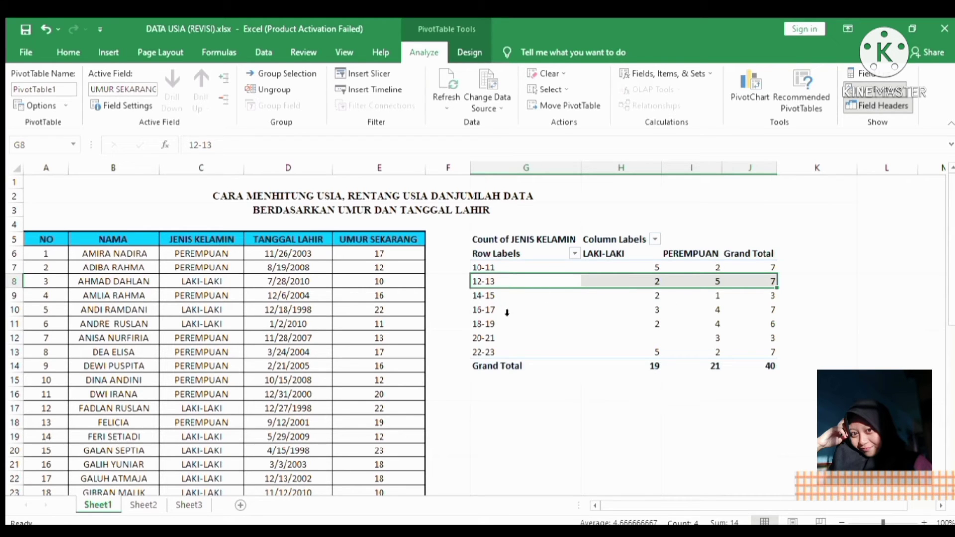
click(499, 270)
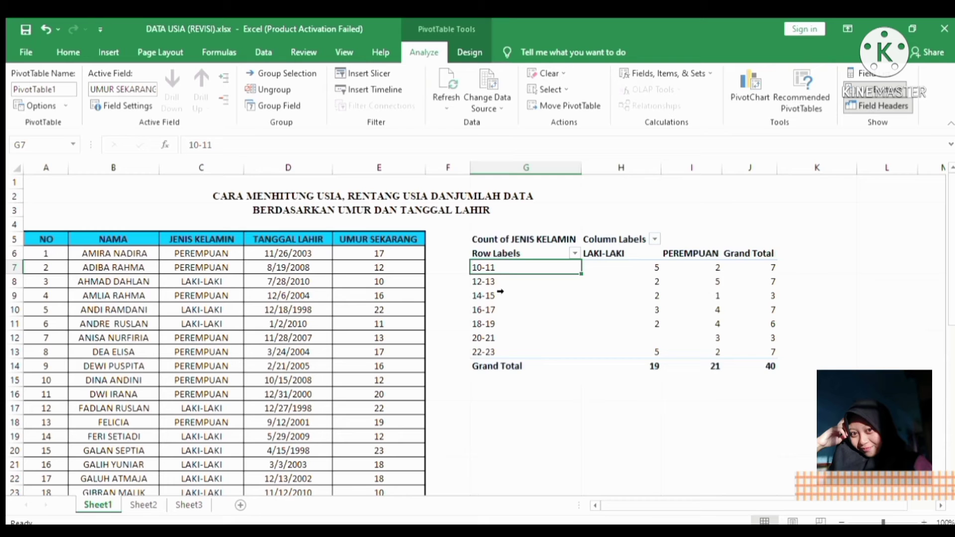
click(499, 290)
right_click(499, 290)
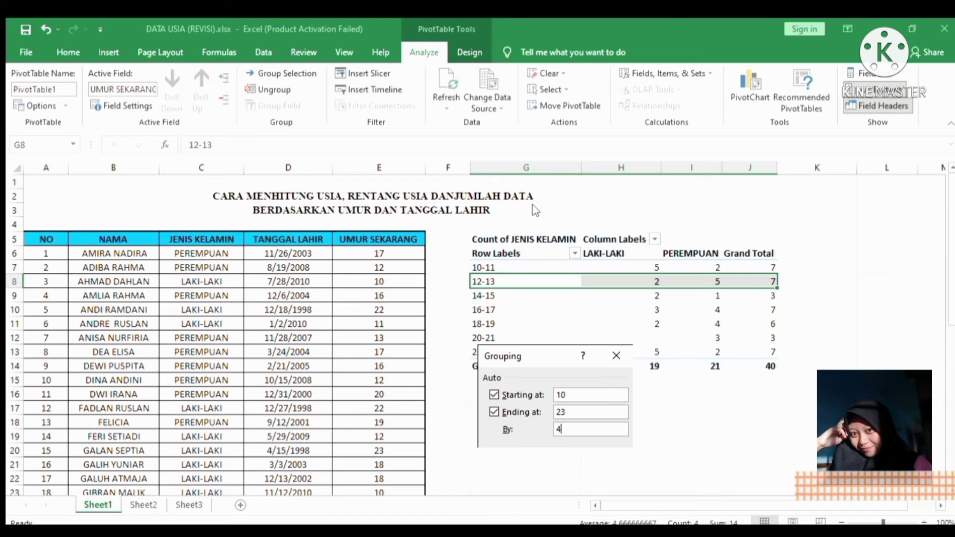
key(Return)
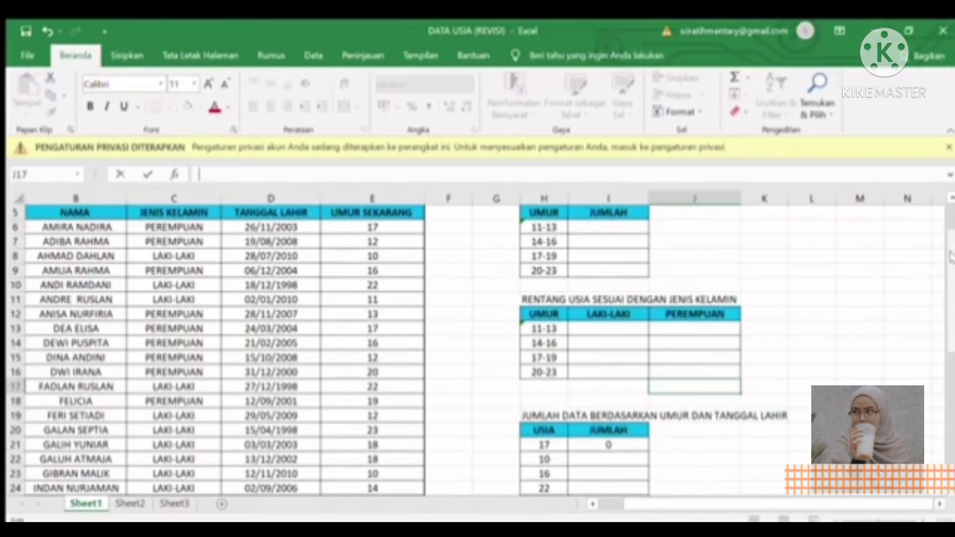
Step: Clear the existing formulas from the USIA column of the JUMLAH DATA BERDASARKAN UMUR DAN TANGGAL LAHIR table, starting at H21
drag(948, 257, 948, 216)
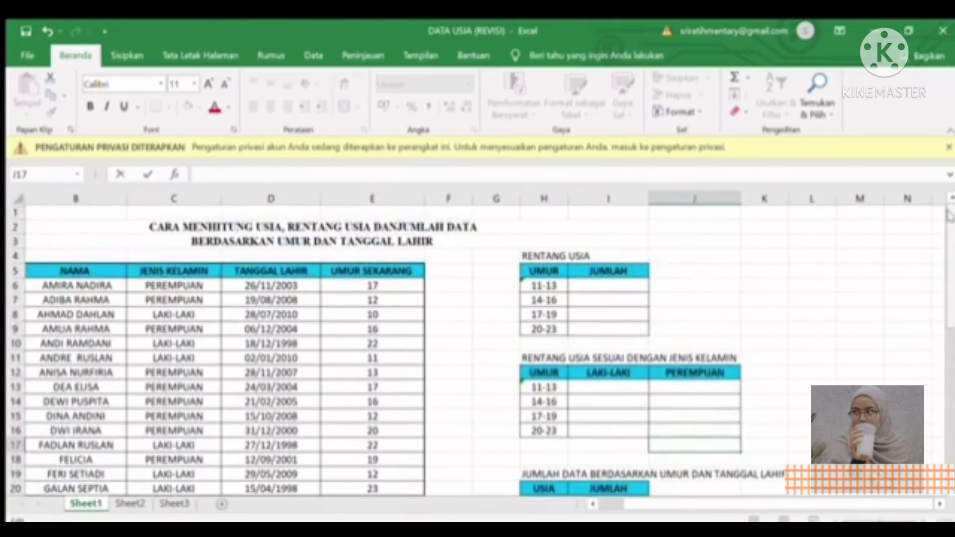
scroll(630, 323, down, 4)
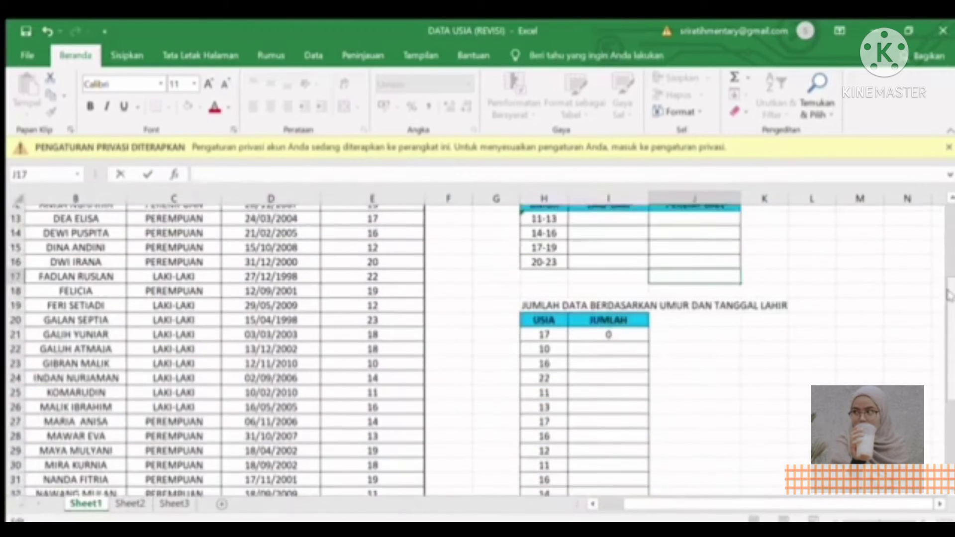
click(542, 328)
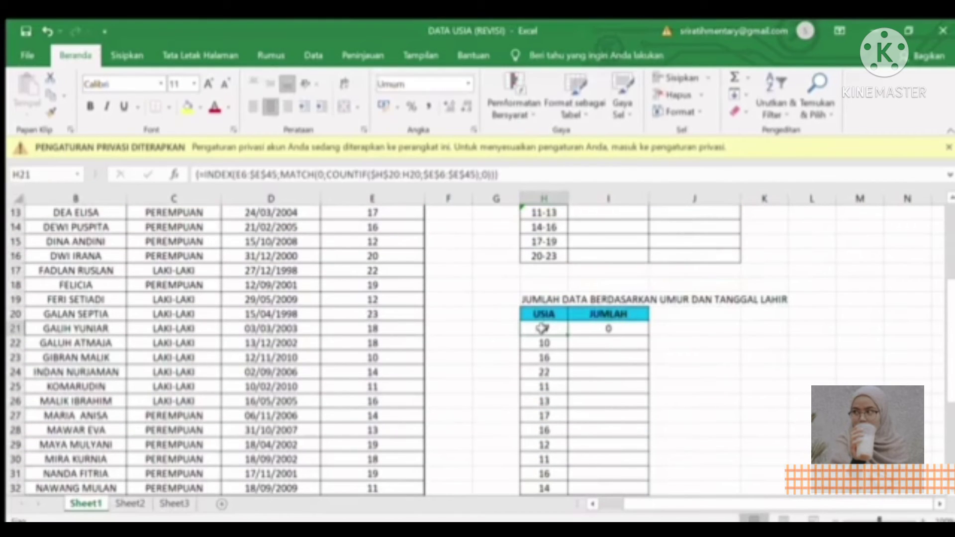
key(BackSpace)
key(Return)
key(BackSpace)
key(Return)
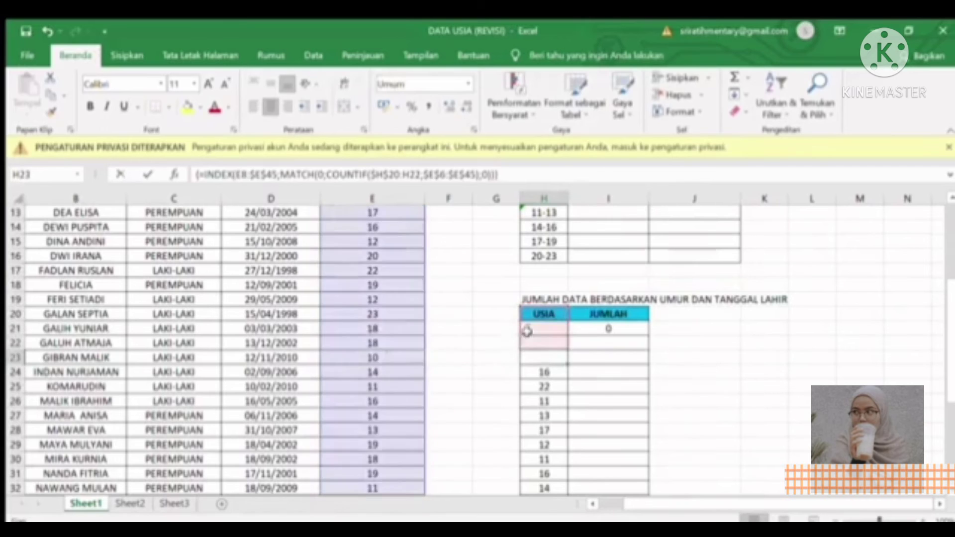
key(BackSpace)
key(Return)
key(BackSpace)
key(Return)
key(BackSpace)
key(Return)
key(BackSpace)
key(Return)
key(BackSpace)
key(Return)
key(BackSpace)
key(Return)
key(BackSpace)
key(Return)
key(BackSpace)
key(Return)
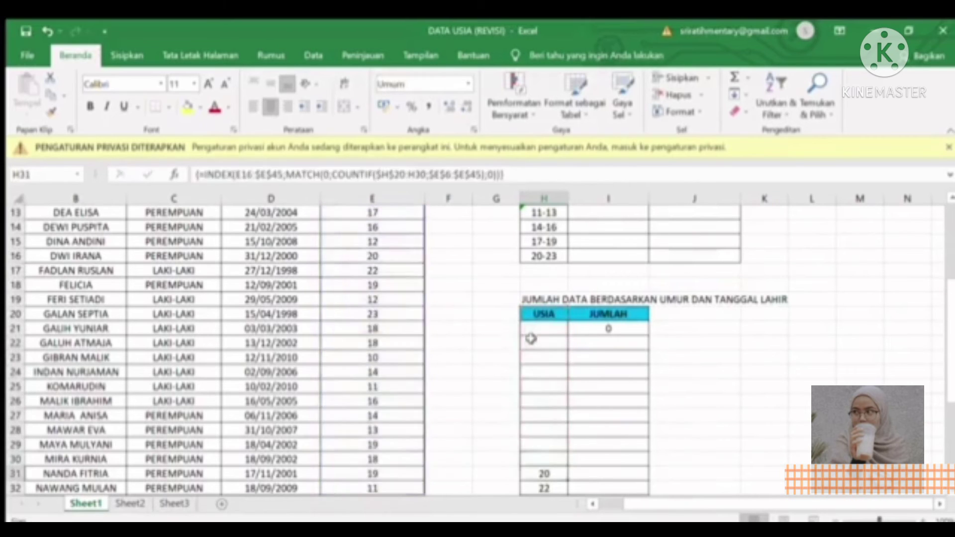
key(BackSpace)
key(Return)
key(BackSpace)
key(Return)
key(BackSpace)
key(Return)
key(BackSpace)
key(Return)
key(BackSpace)
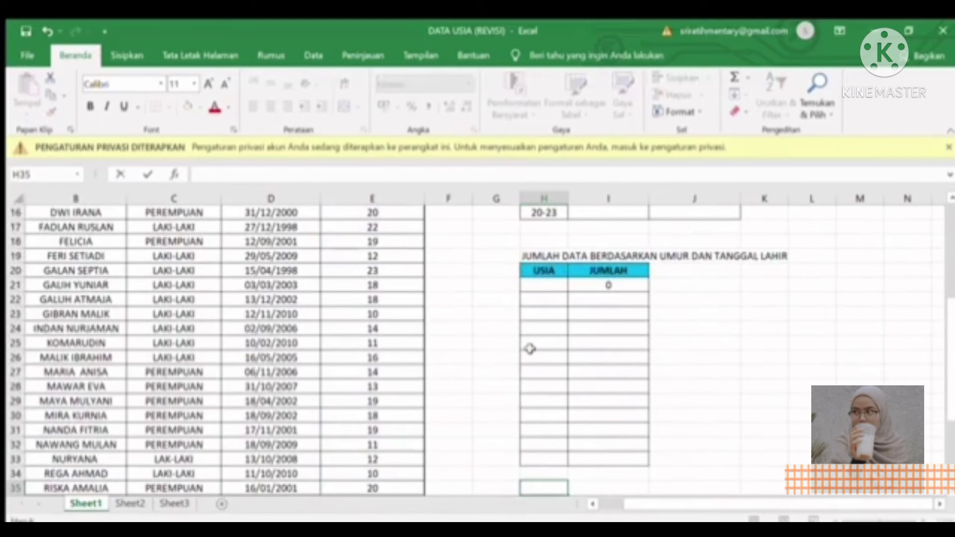
Step: Start an INDEX formula in H21 with the absolute UMUR SEKARANG range $E$6:$E$45 as its array
click(544, 286)
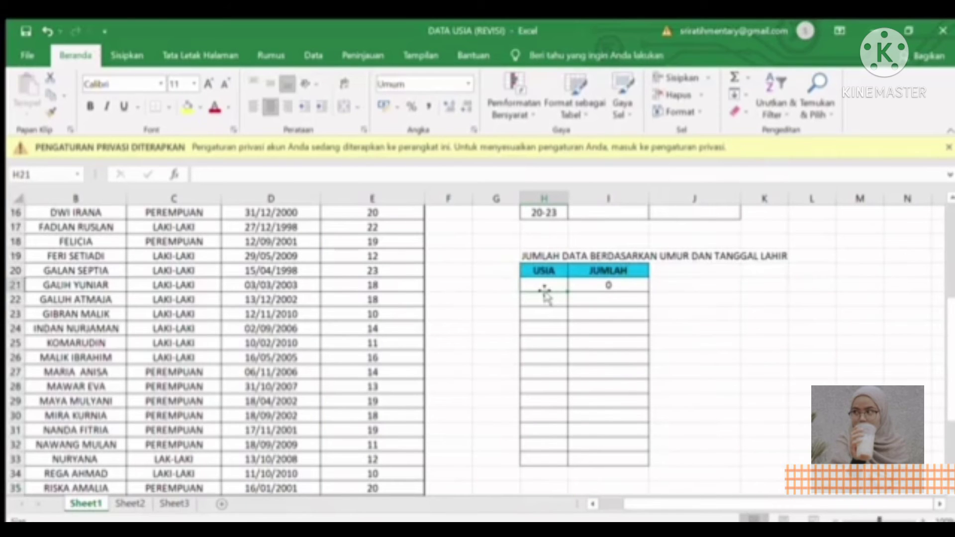
text(=INDE)
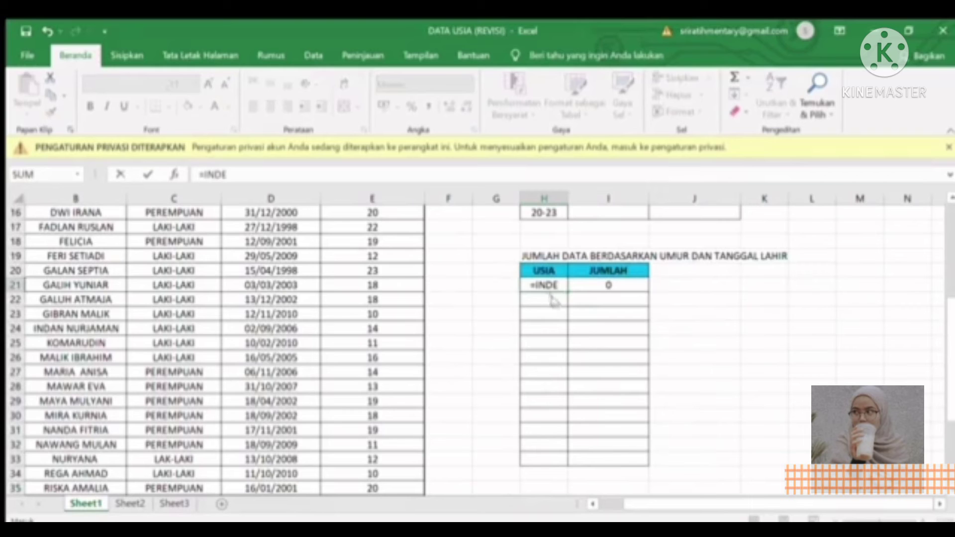
text(X()
scroll(947, 323, up, 4)
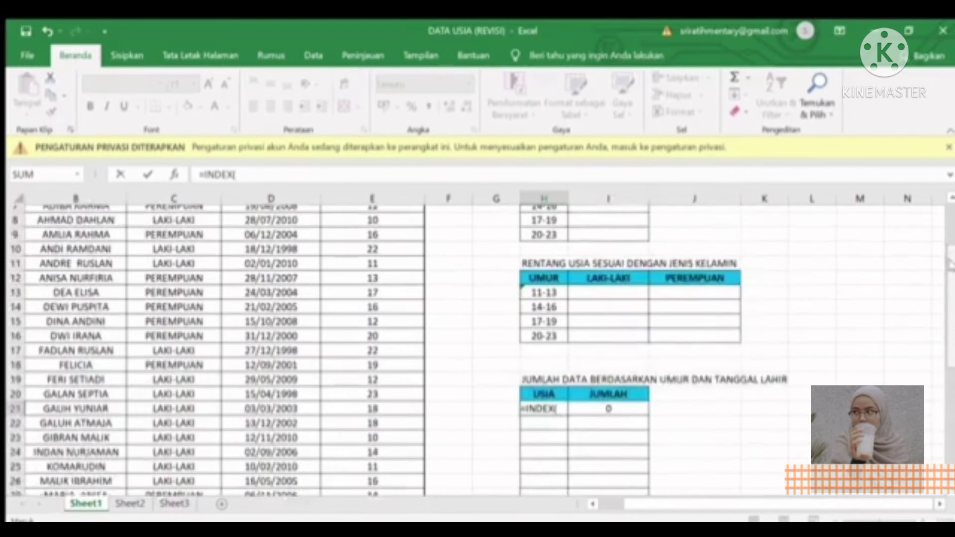
drag(349, 255, 413, 426)
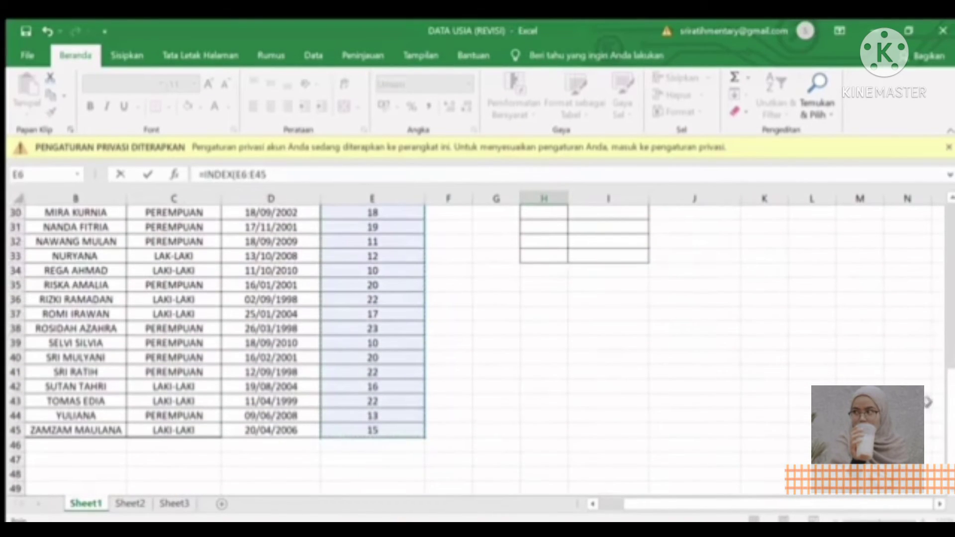
scroll(448, 418, up, 10)
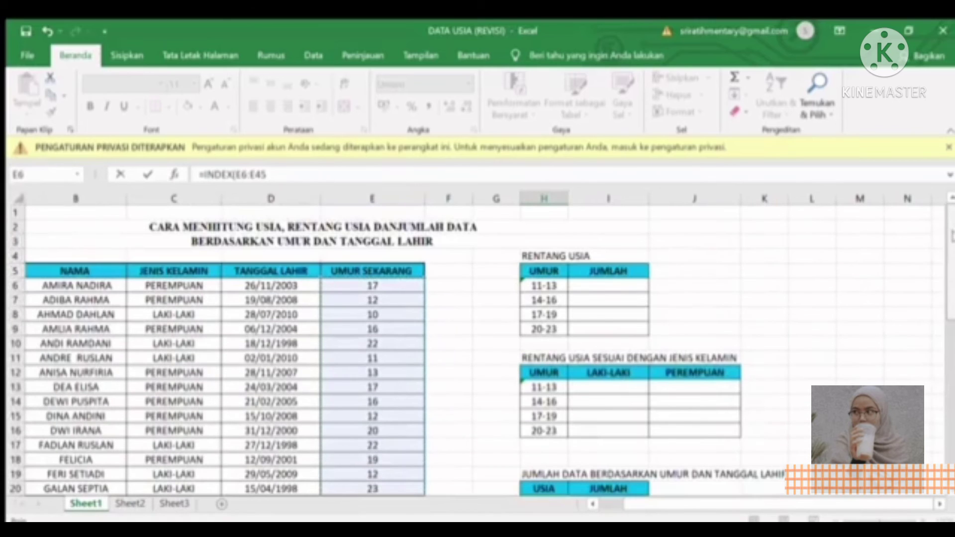
scroll(950, 276, down, 2)
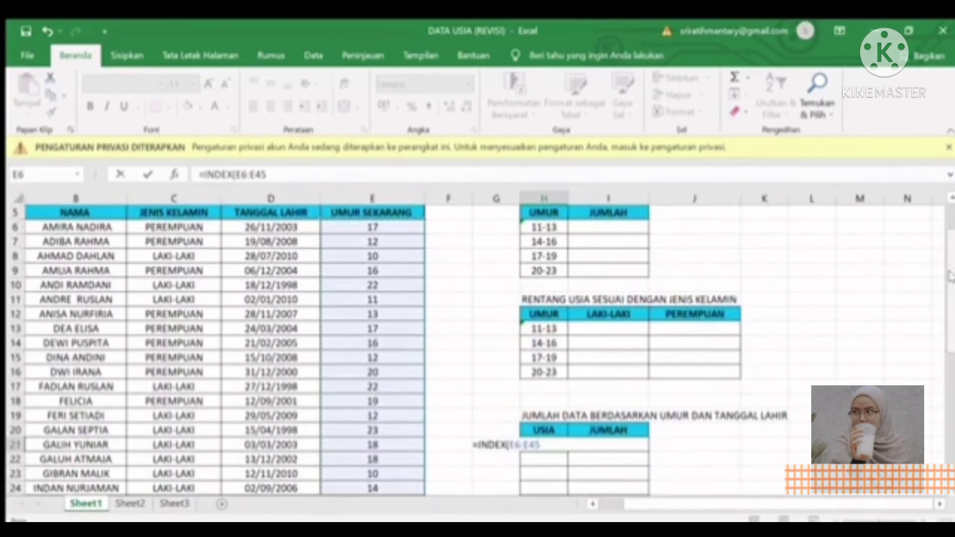
key(F4)
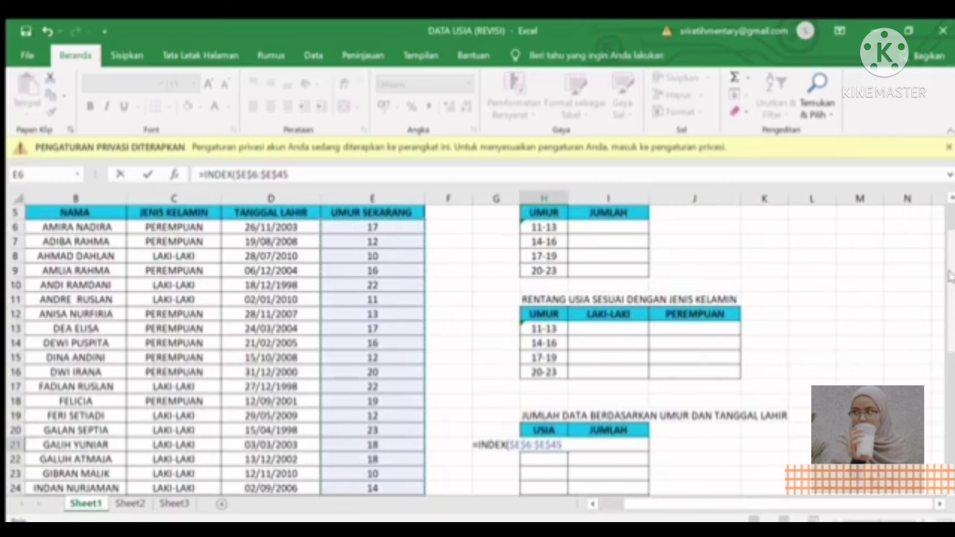
text(;)
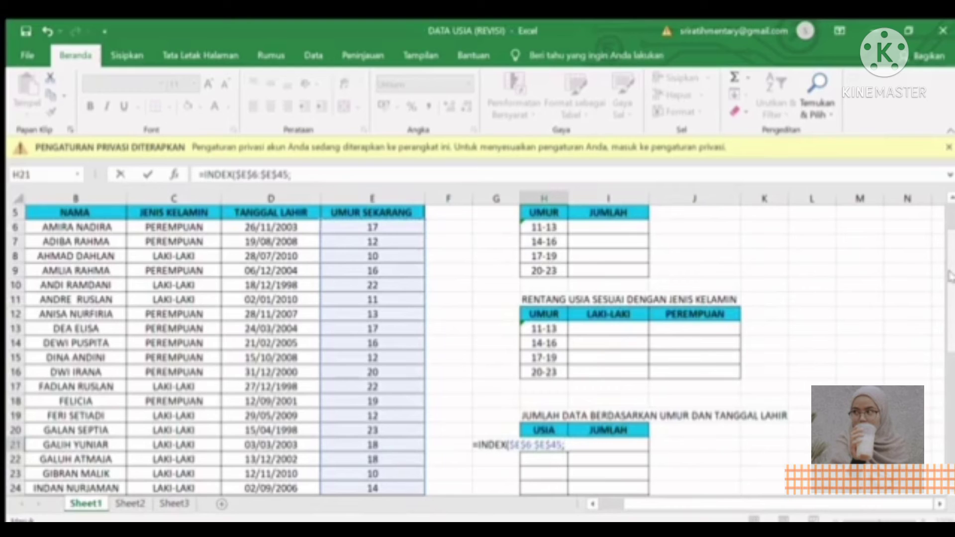
Step: Extend the H21 formula with MATCH looking up 0 in a nested COUNTIF over the expanding range $H$20:H20
text(MATCH)
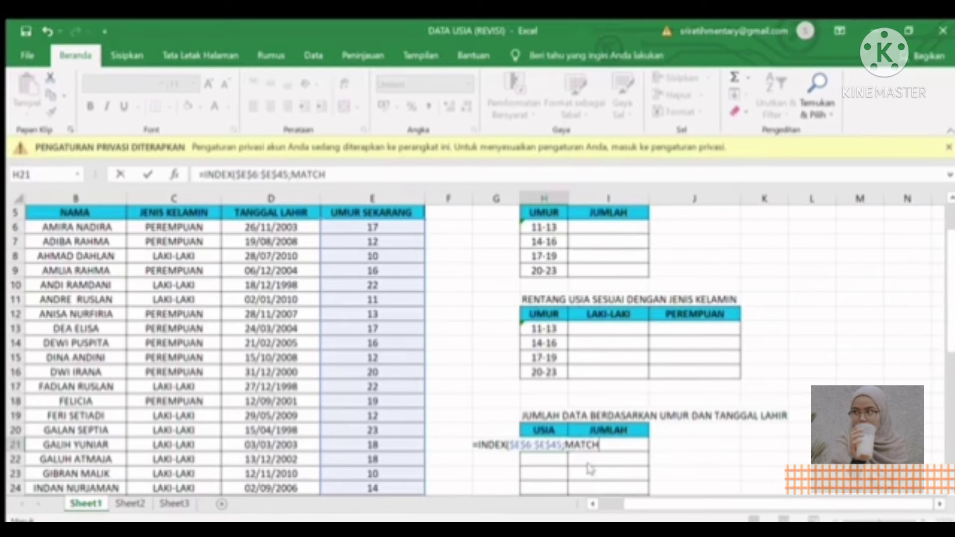
text((0;)
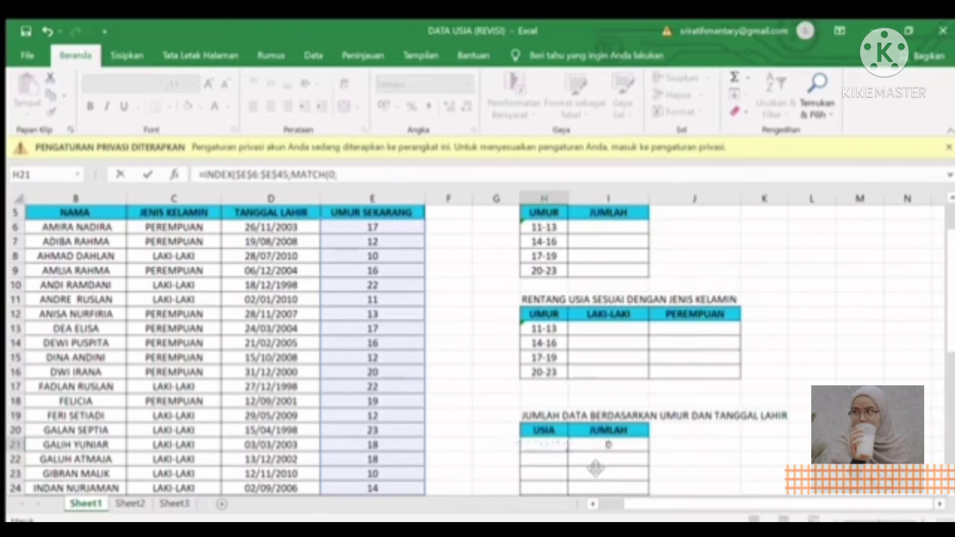
text(COUNTIF()
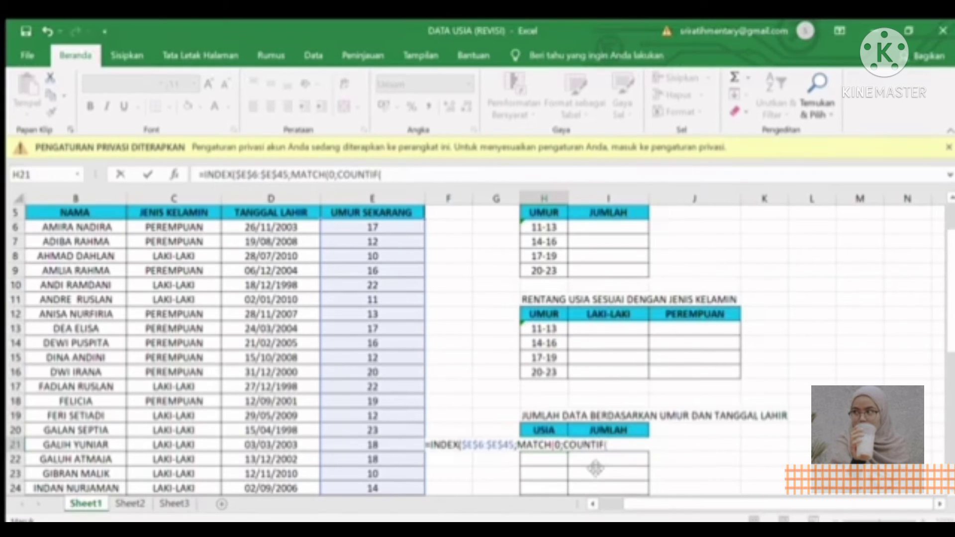
click(551, 429)
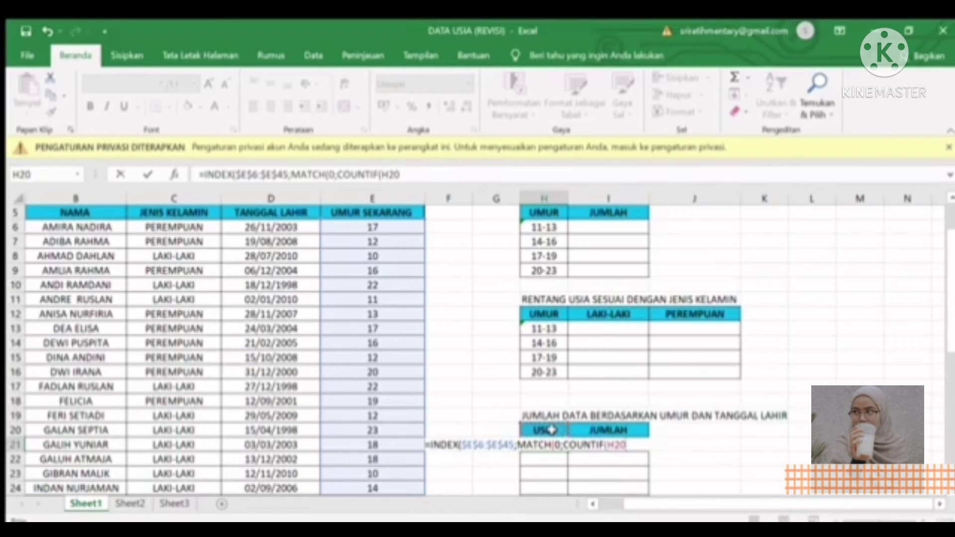
key(F8)
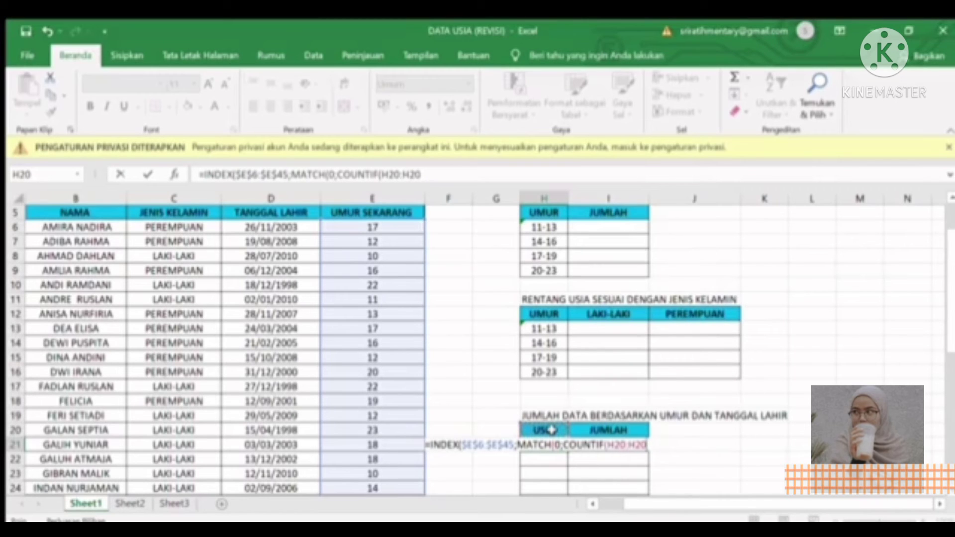
double_click(628, 446)
click(625, 446)
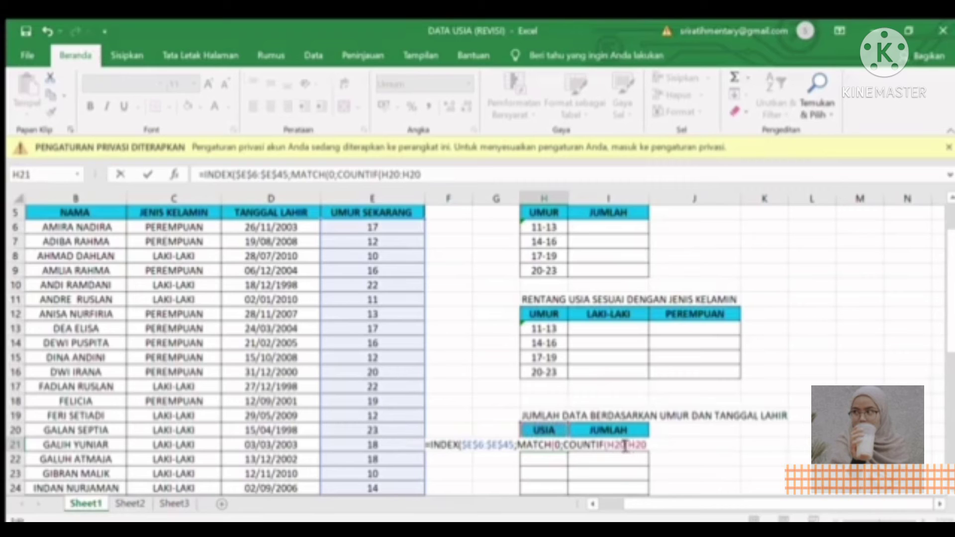
drag(626, 446, 612, 447)
key(F4)
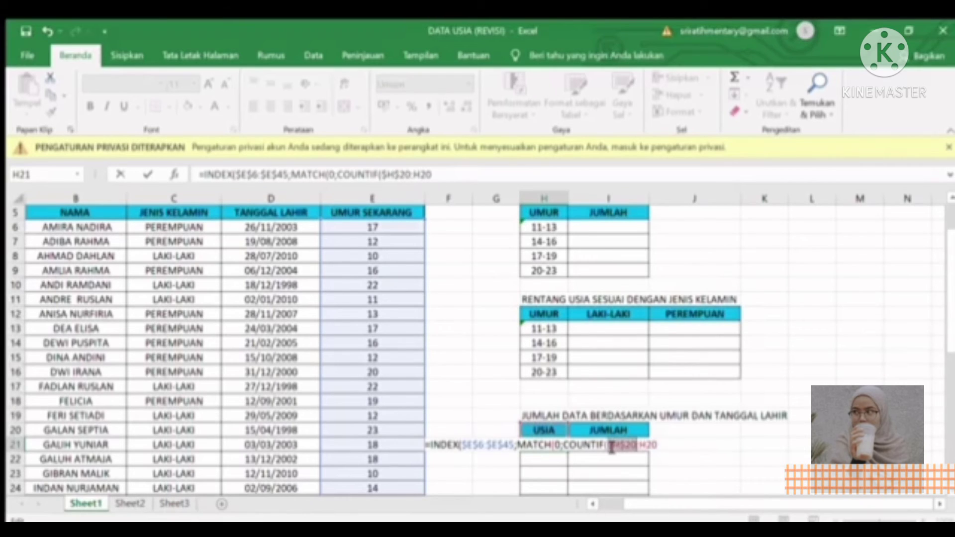
click(662, 449)
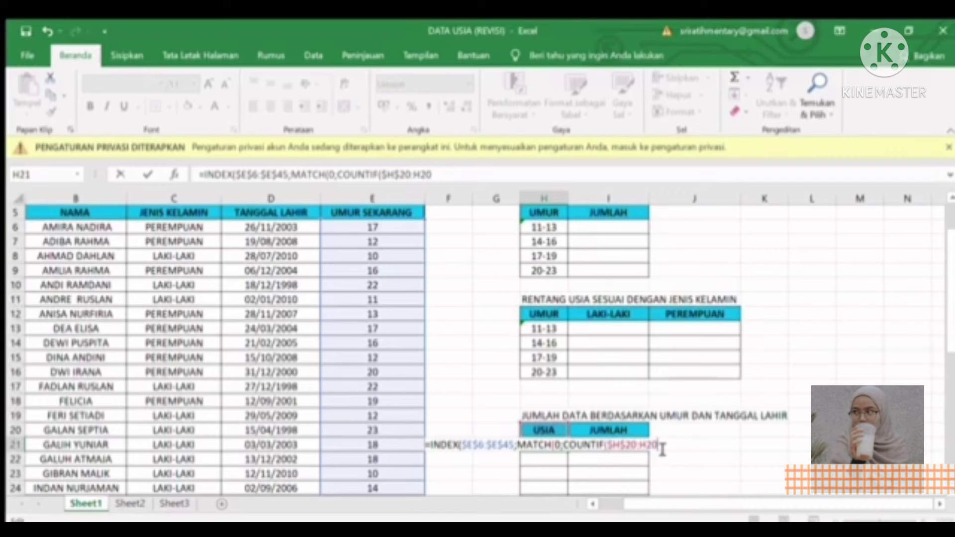
text(;)
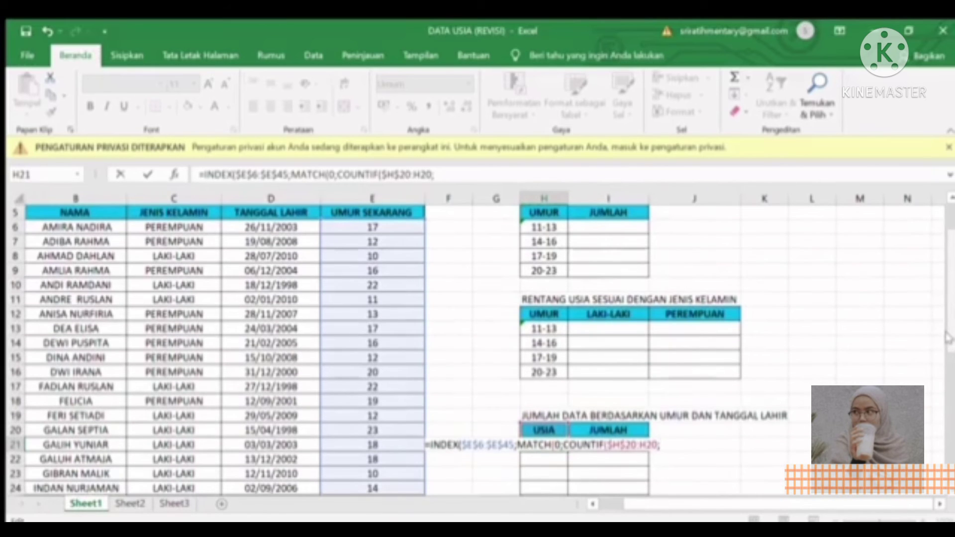
Step: Complete the H21 formula with COUNTIF criteria $E$6:$E$45 and match type 0, and fill it down to H33
scroll(948, 339, up, 1)
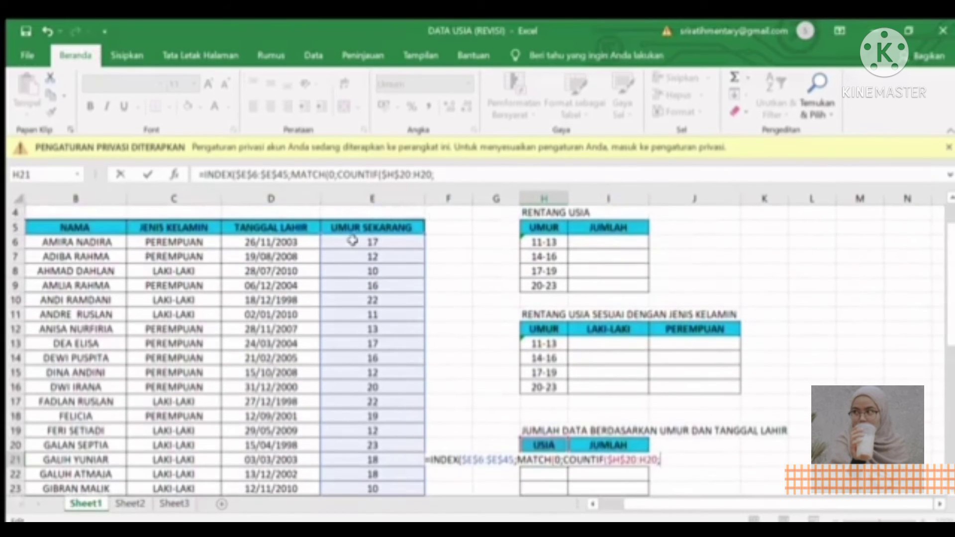
click(352, 241)
drag(352, 240, 401, 477)
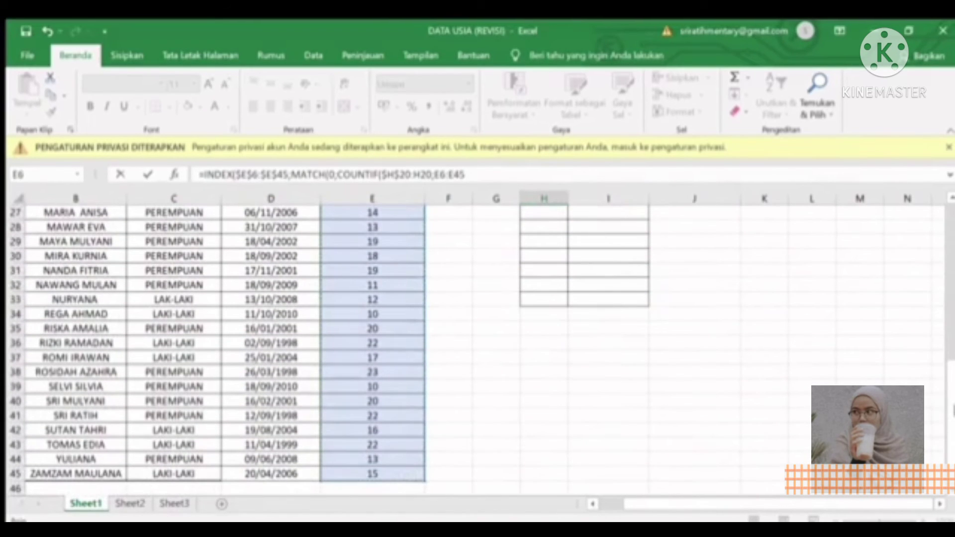
drag(951, 417, 952, 295)
key(F4)
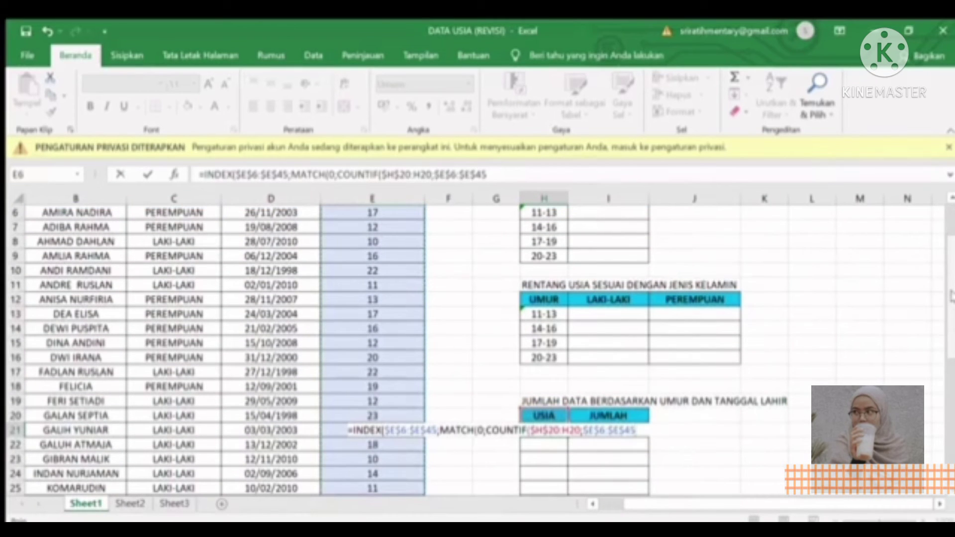
text())
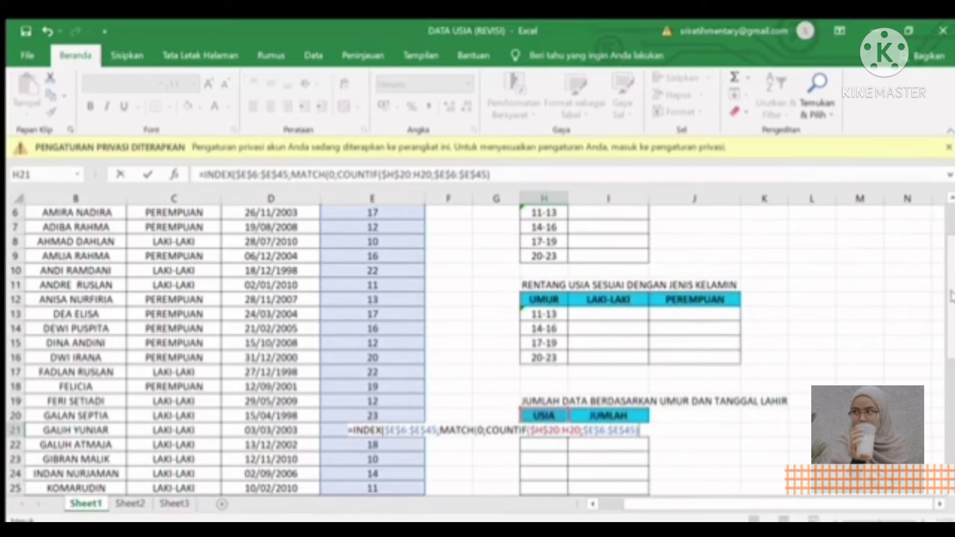
text(;)
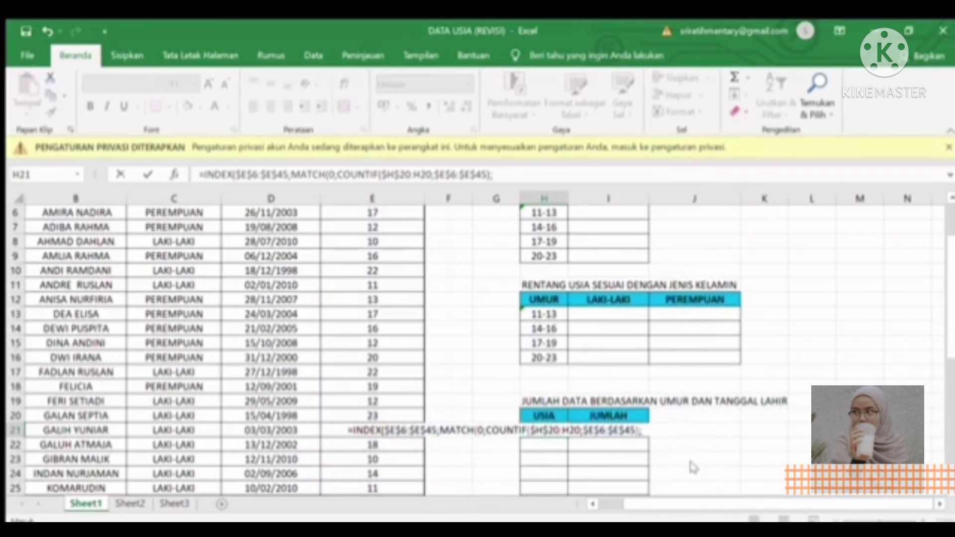
text(0)
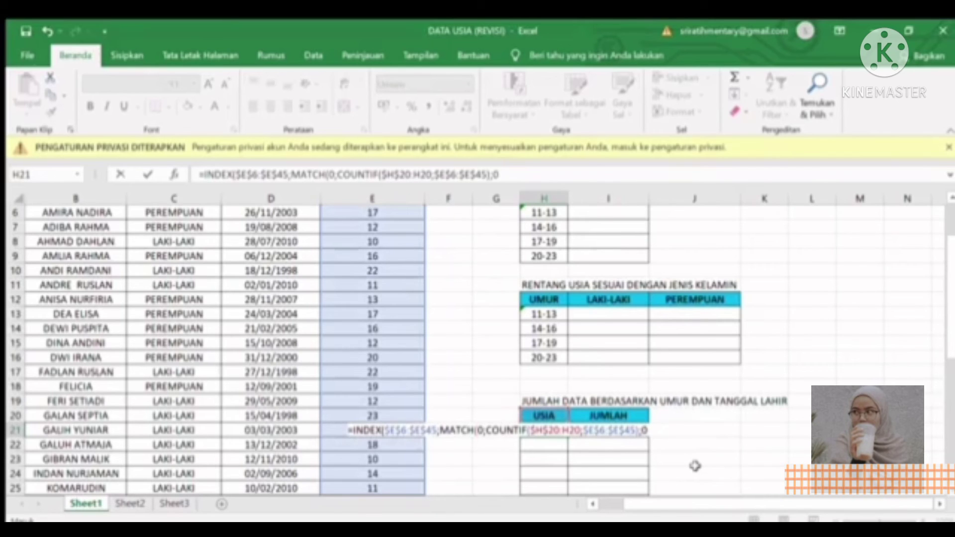
text()))
key(Return)
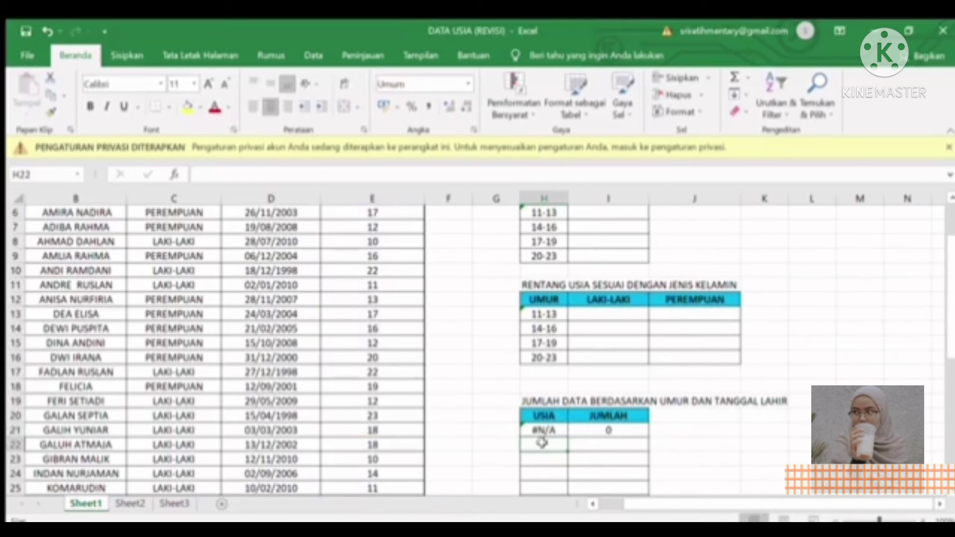
click(547, 433)
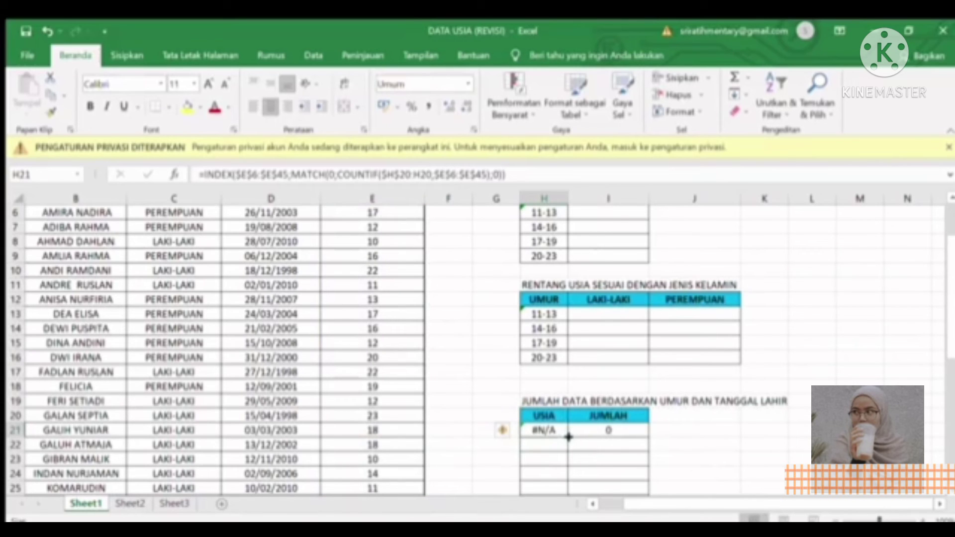
drag(566, 434, 559, 460)
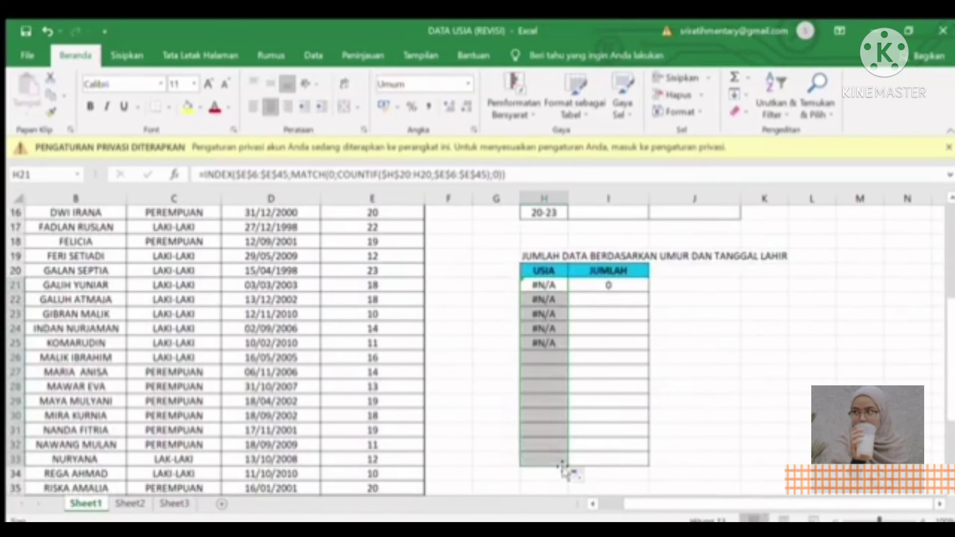
Step: Re-enter the INDEX formula in H21 as an array formula and fill it down the USIA column to H33
click(550, 285)
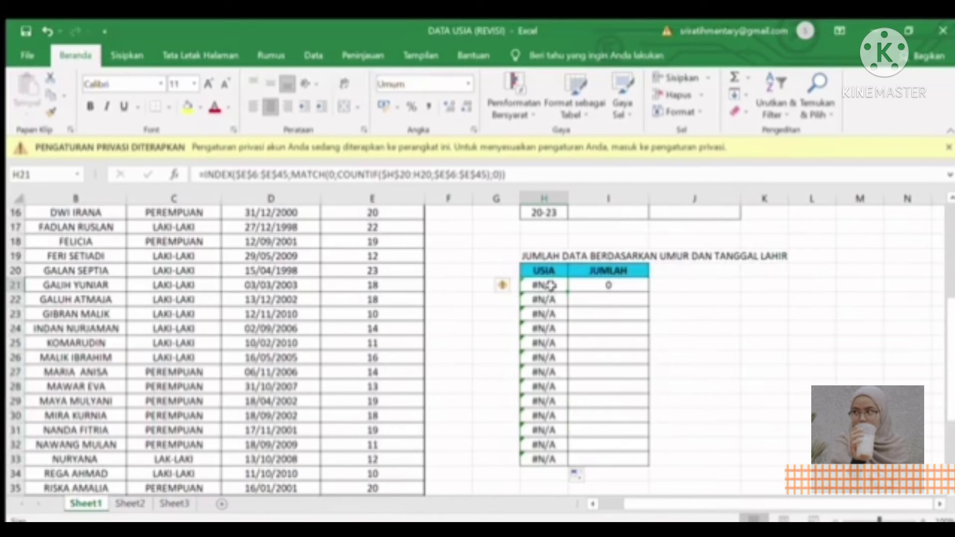
double_click(550, 285)
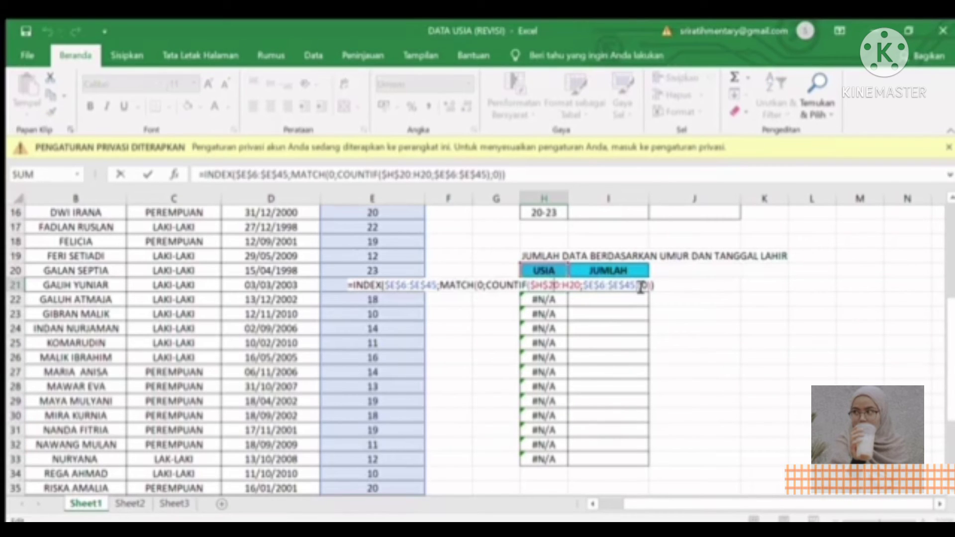
key(ctrl+shift+Return)
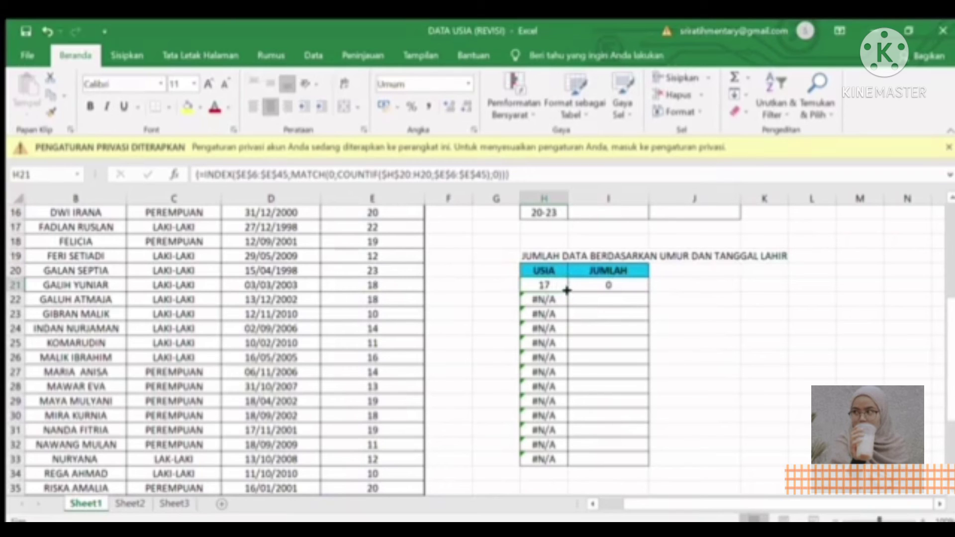
drag(566, 290, 560, 458)
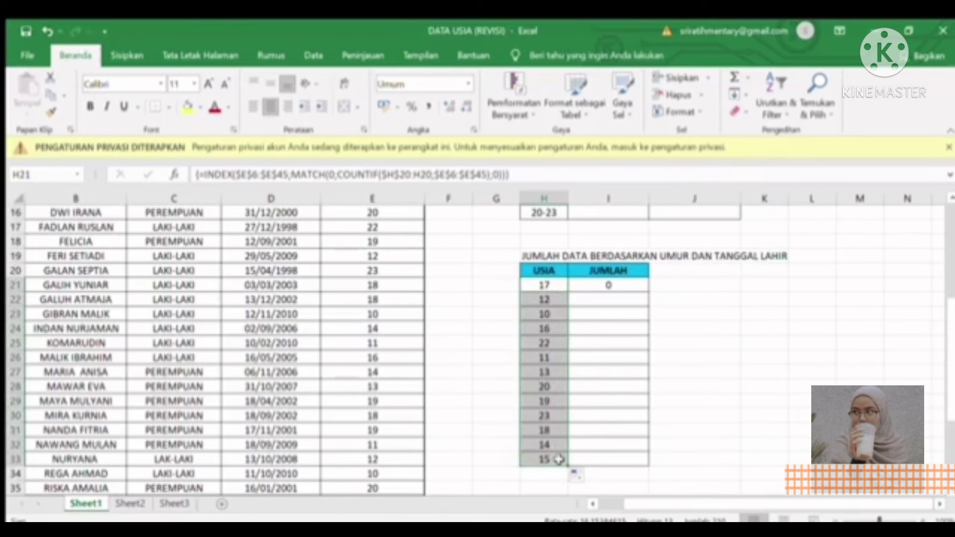
Step: Start a COUNTIF formula in I21 with the absolute UMUR SEKARANG range $E$6:$E$45 as its range
click(607, 285)
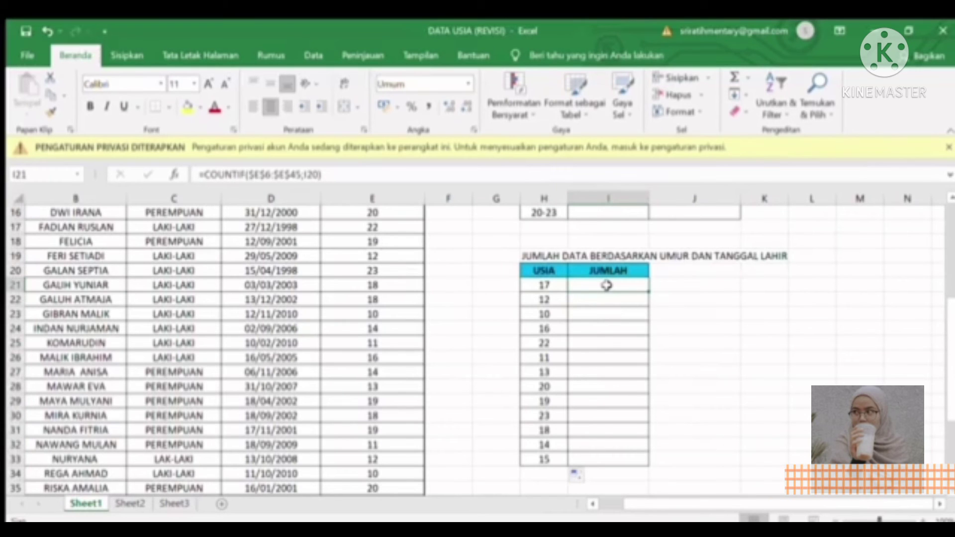
text(=)
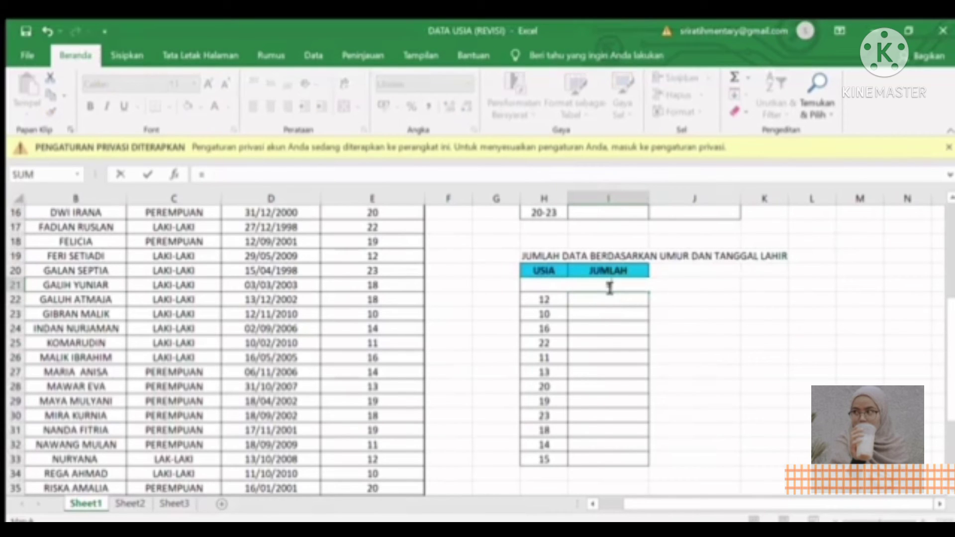
text(COUNTI)
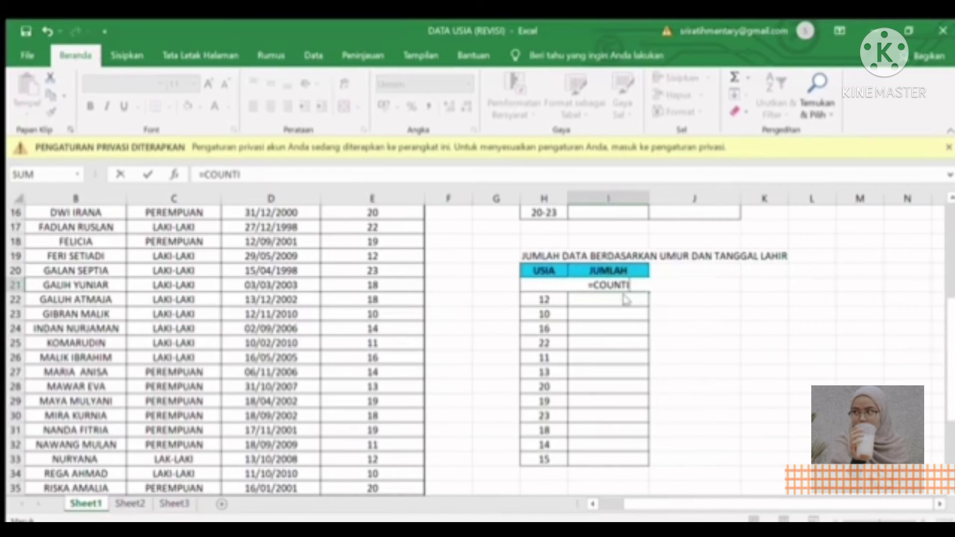
text(F()
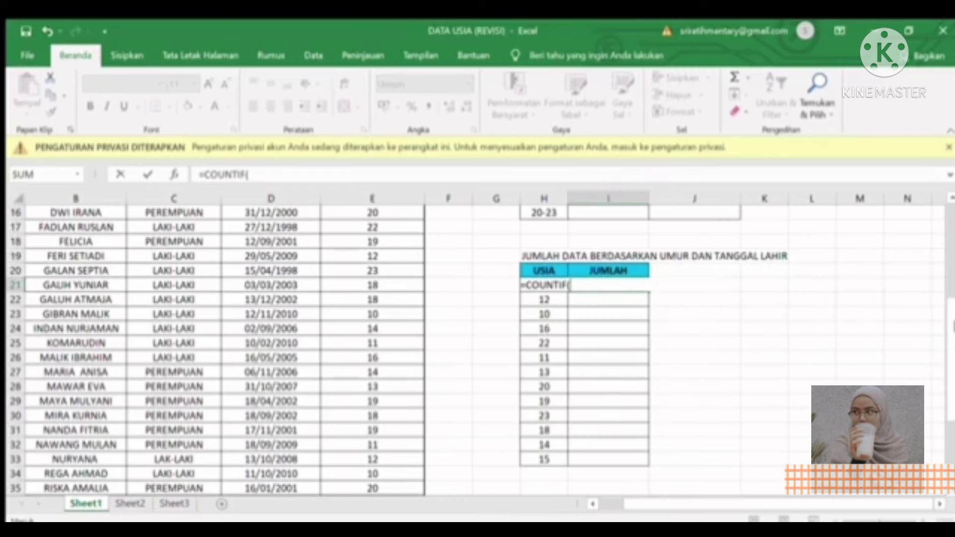
drag(948, 314, 949, 238)
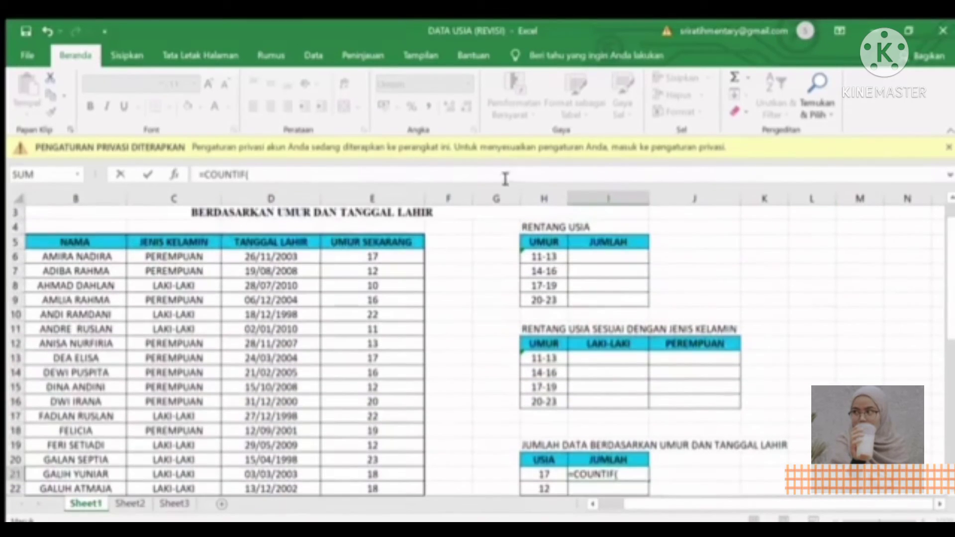
drag(343, 256, 386, 432)
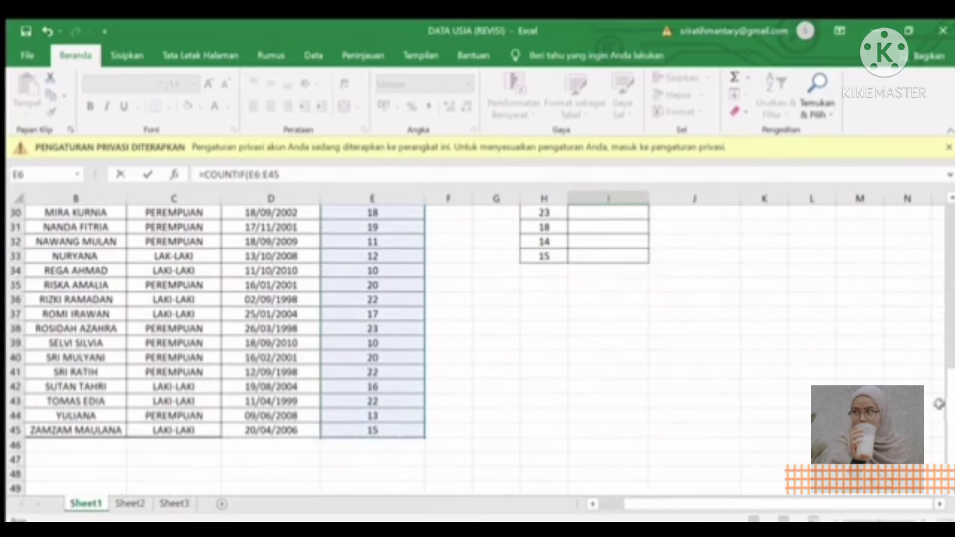
drag(950, 351, 952, 276)
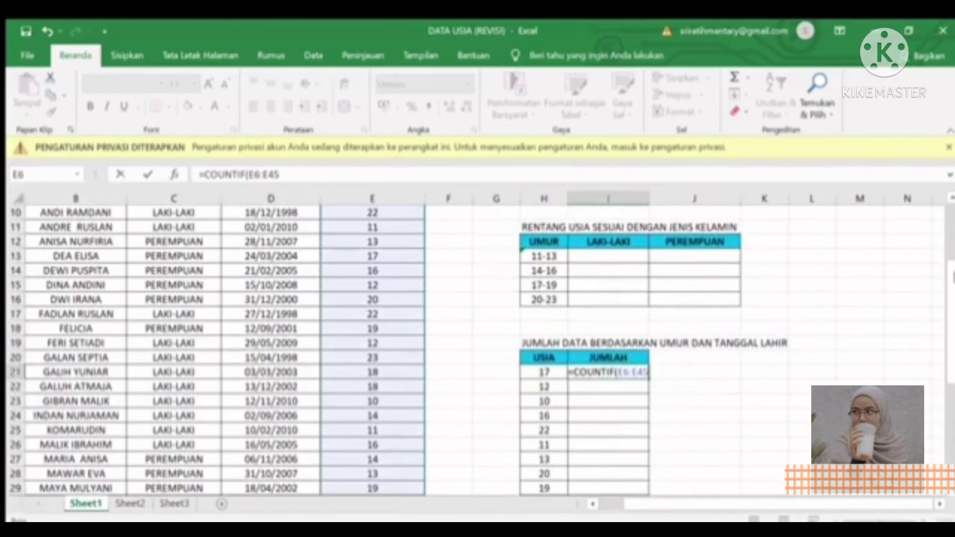
key(F4)
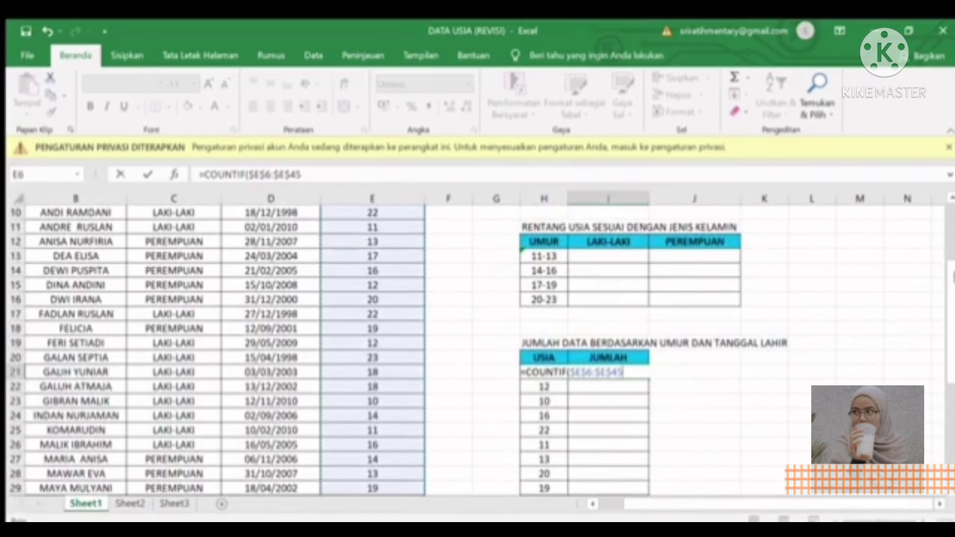
Step: Complete the I21 COUNTIF formula with H21 as the criterion and fill it down the JUMLAH column to I33
text(;)
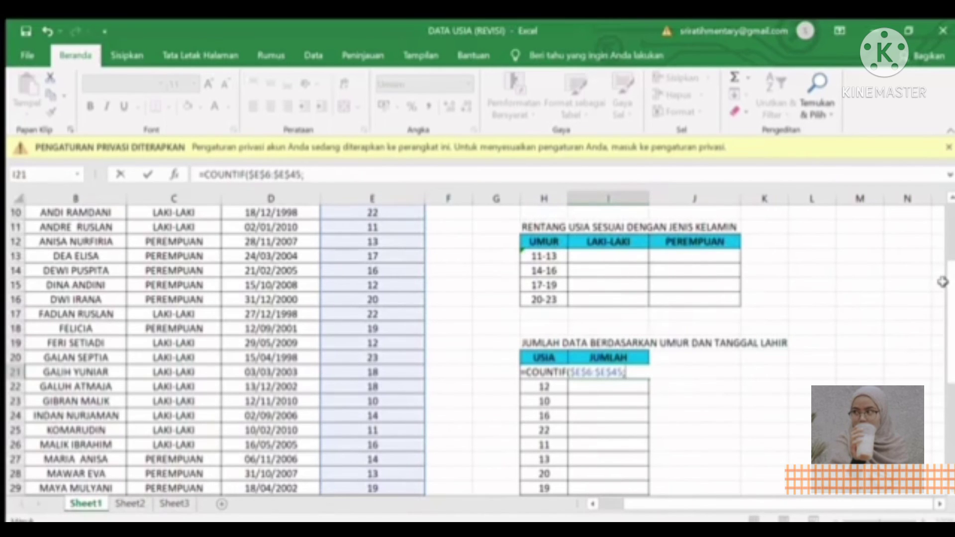
text(H21)
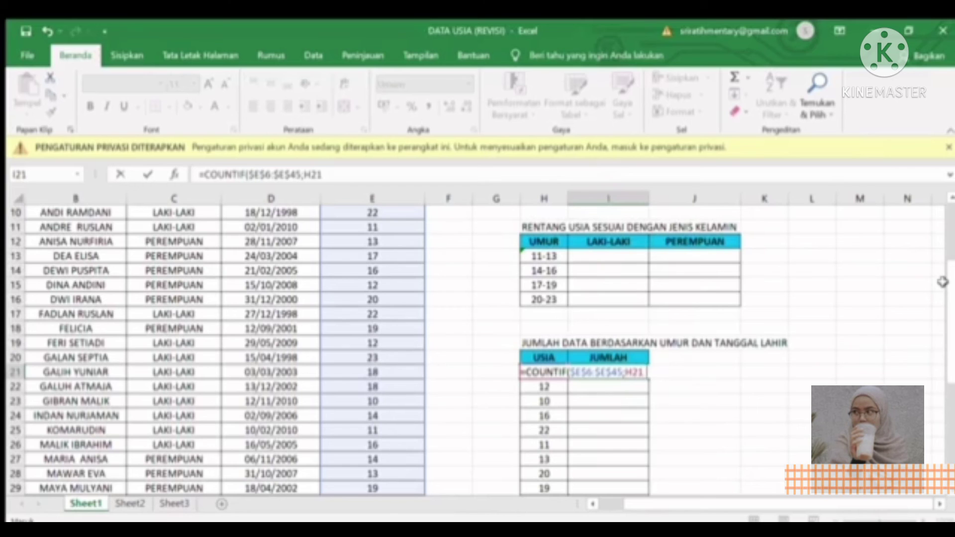
text())
key(Return)
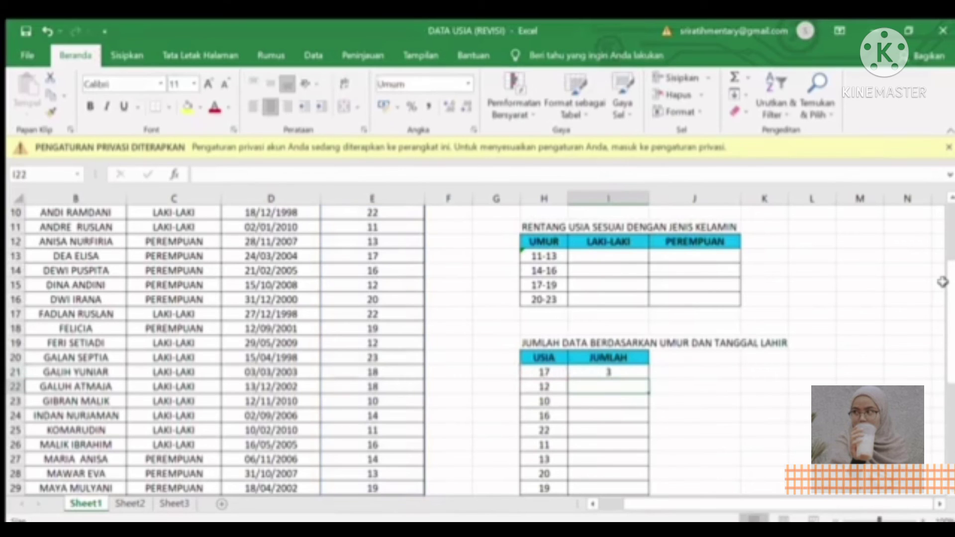
click(601, 372)
mouse_move(647, 379)
mouse_down()
mouse_move(641, 493)
mouse_move(636, 483)
mouse_move(648, 495)
mouse_up()
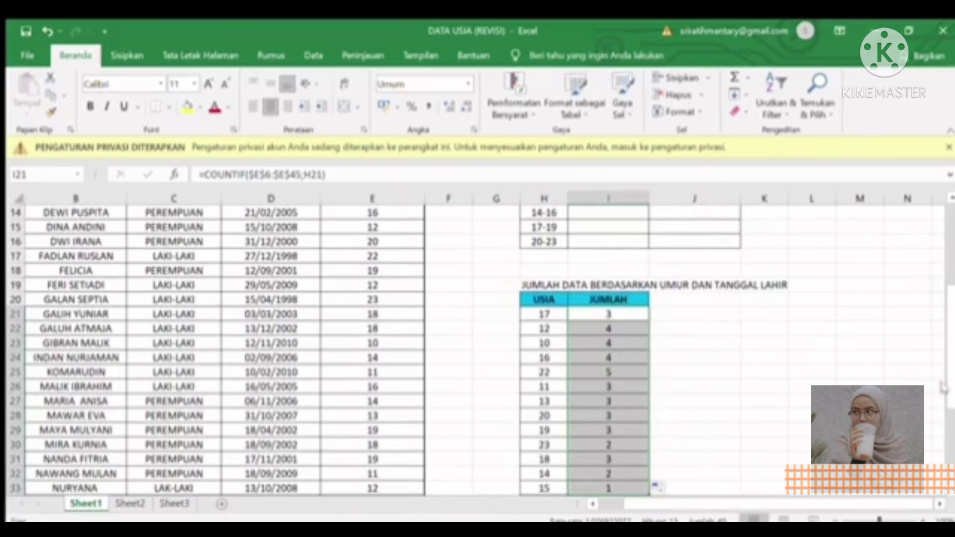
drag(950, 375, 951, 382)
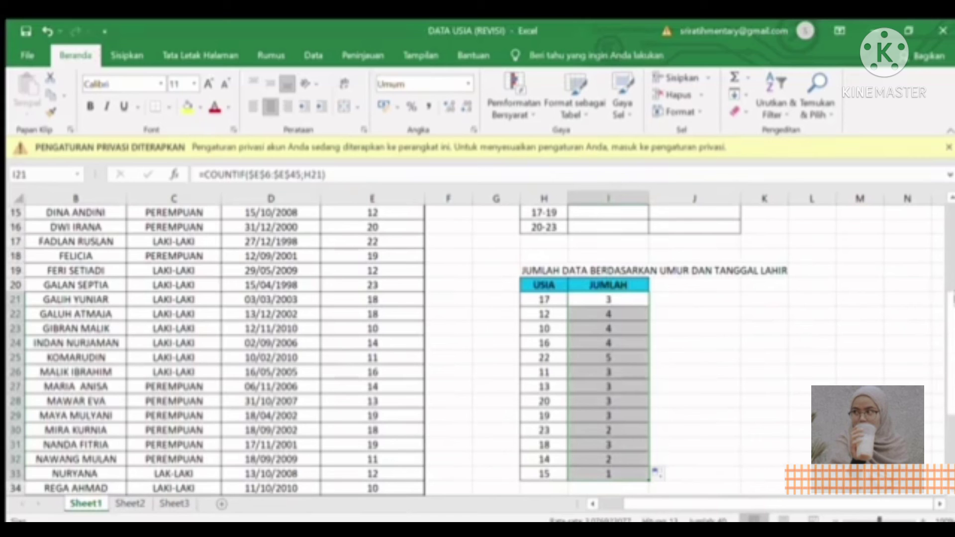
Step: Insert a PivotTable from the NAMA to UMUR SEKARANG data table, placed at cell I39 of the same sheet
drag(951, 356, 952, 431)
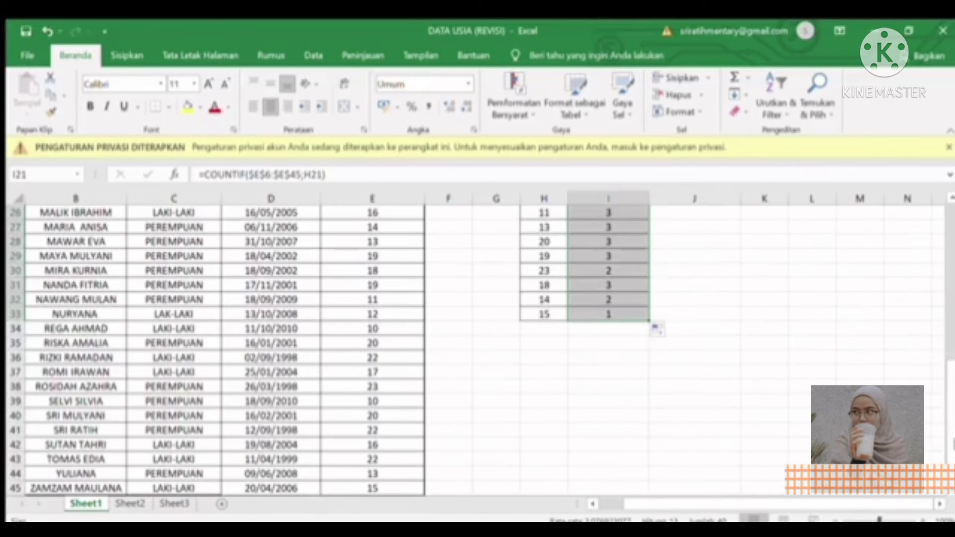
click(475, 491)
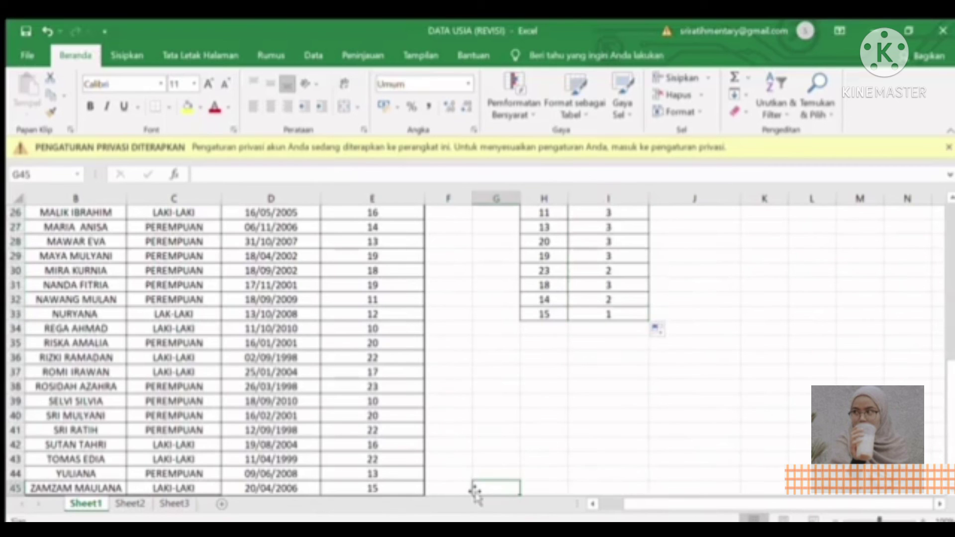
key(Down)
key(Down)
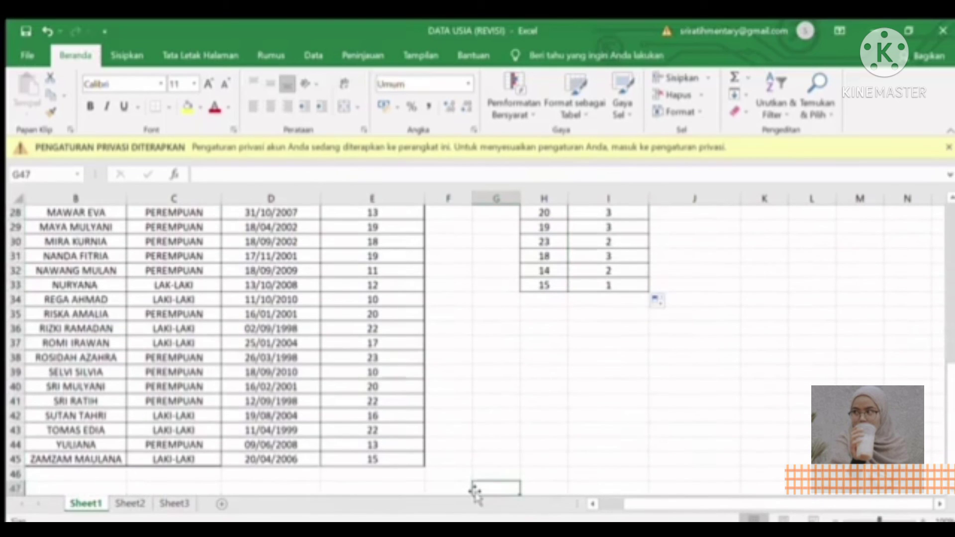
click(122, 52)
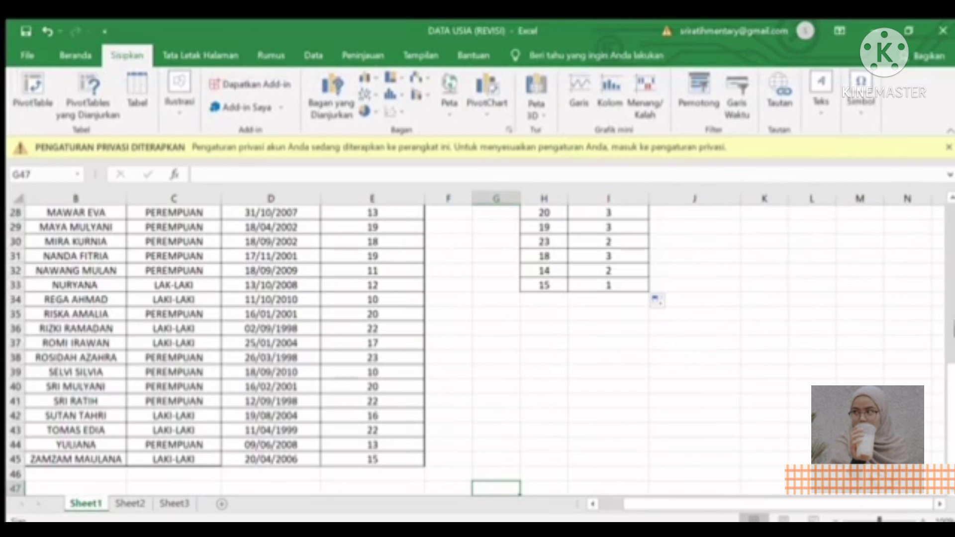
drag(947, 373, 945, 237)
drag(31, 239, 398, 458)
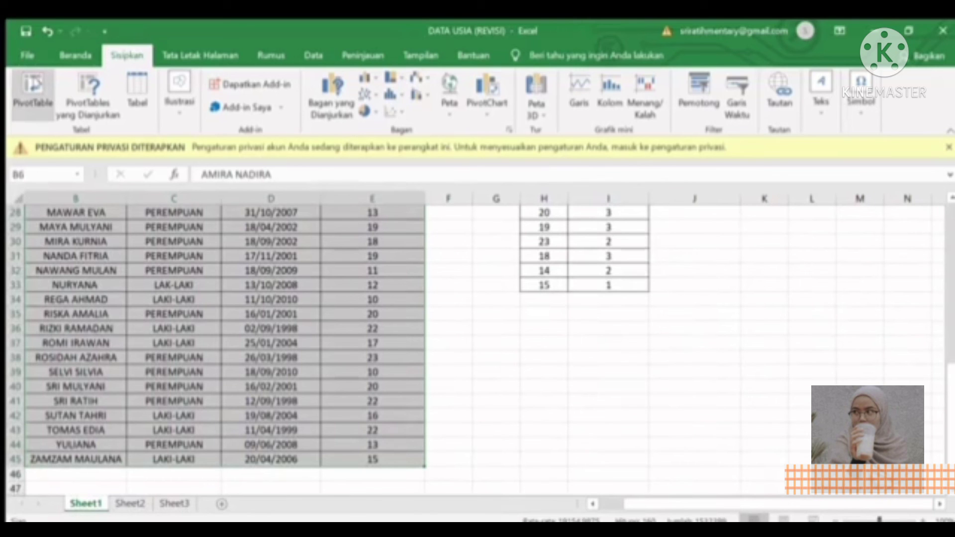
click(32, 89)
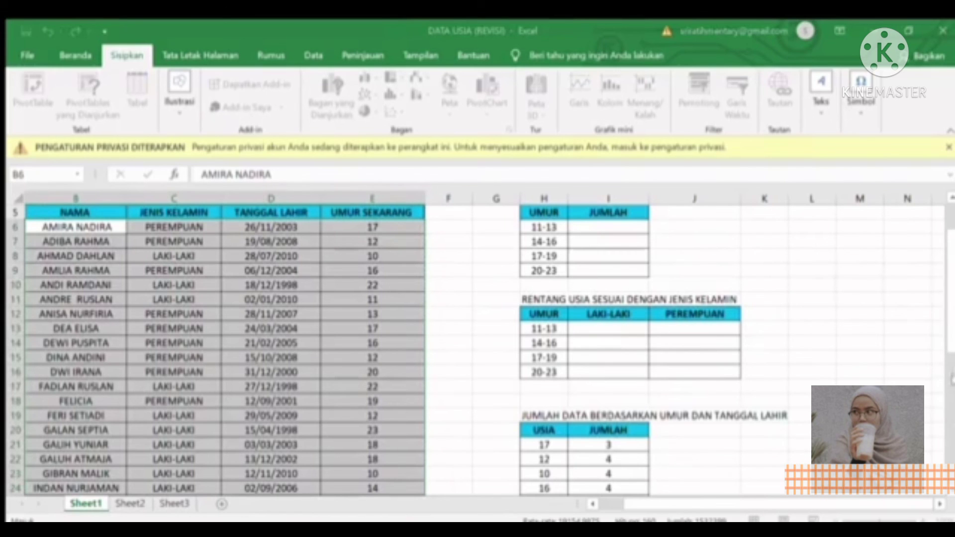
scroll(949, 383, down, 5)
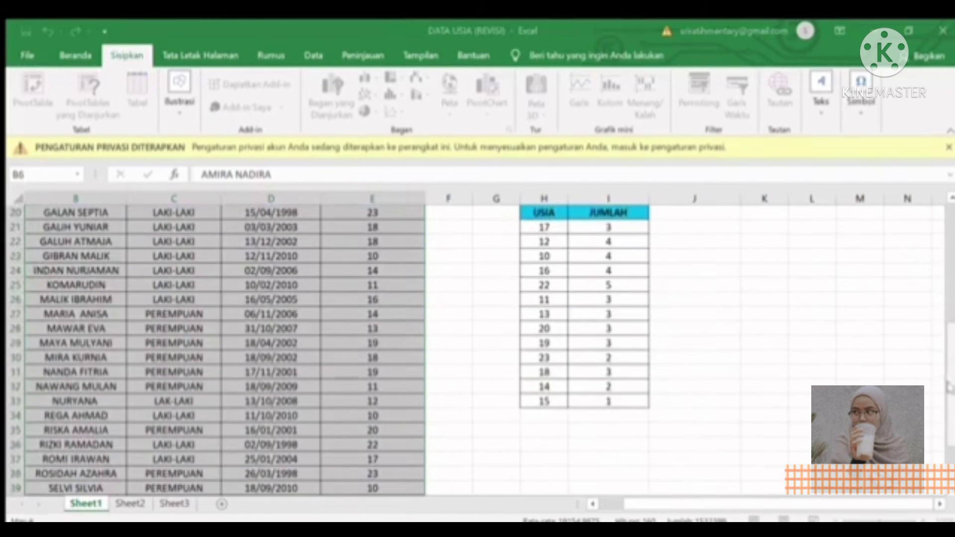
scroll(949, 387, down, 2)
click(609, 417)
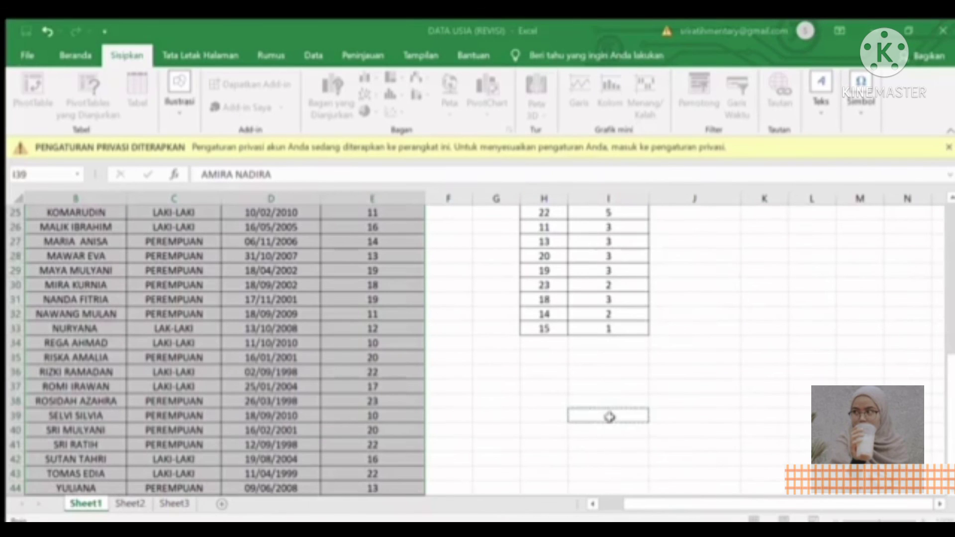
click(254, 450)
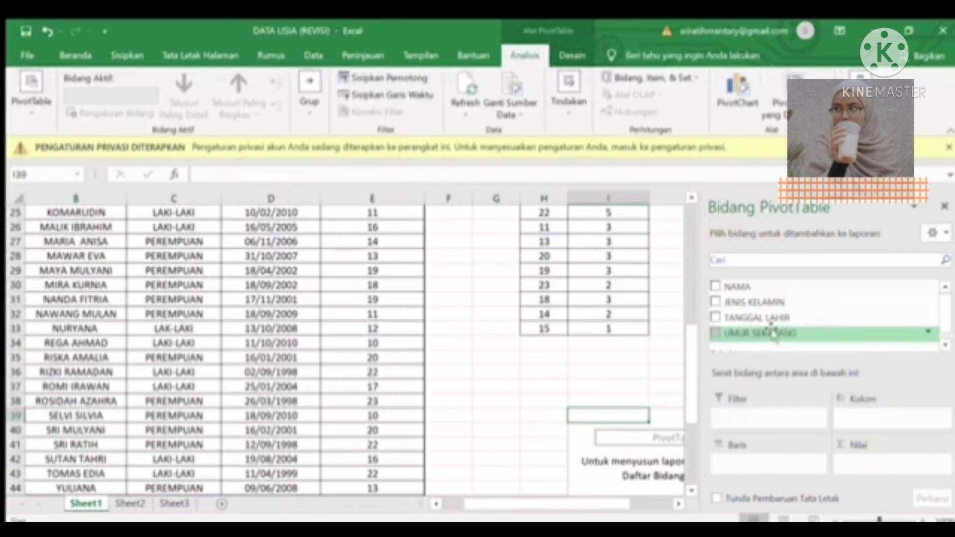
Step: Set TANGGAL LAHIR as the PivotTable rows and the sum of UMUR SEKARANG as its values, then close the field list
drag(770, 326, 755, 471)
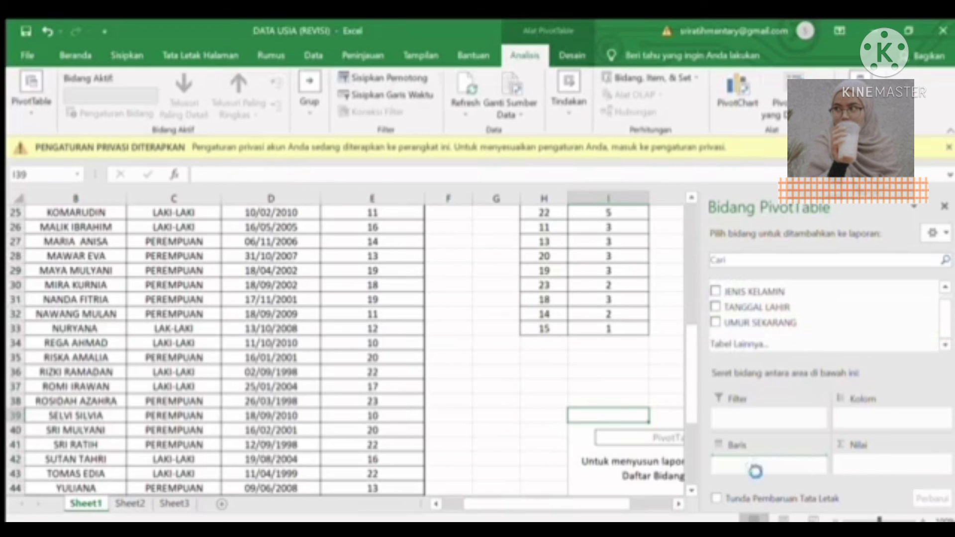
drag(772, 328, 876, 468)
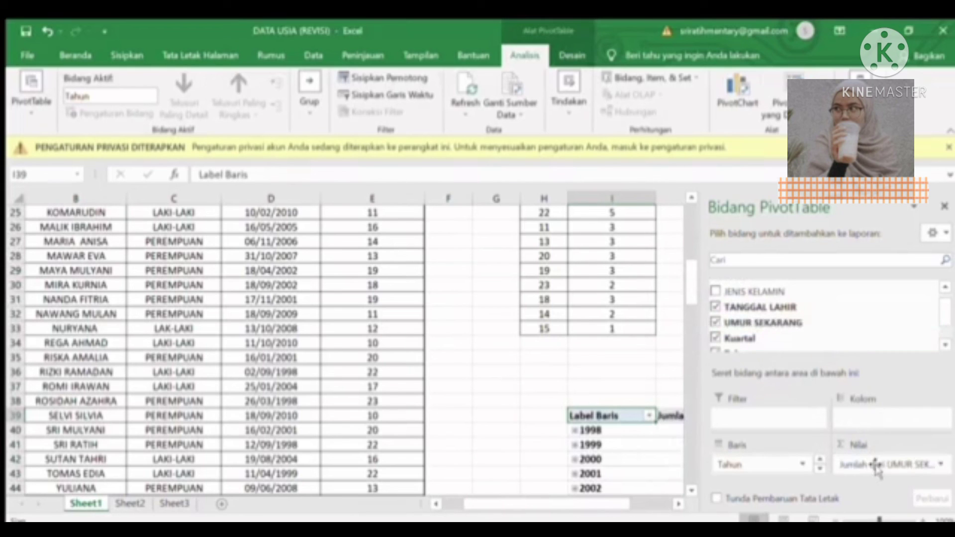
click(944, 205)
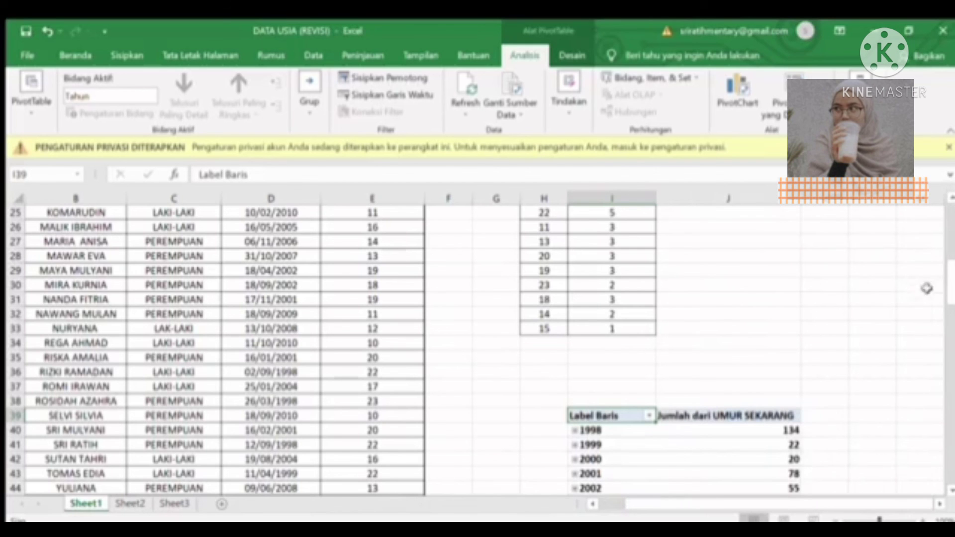
drag(953, 283, 948, 311)
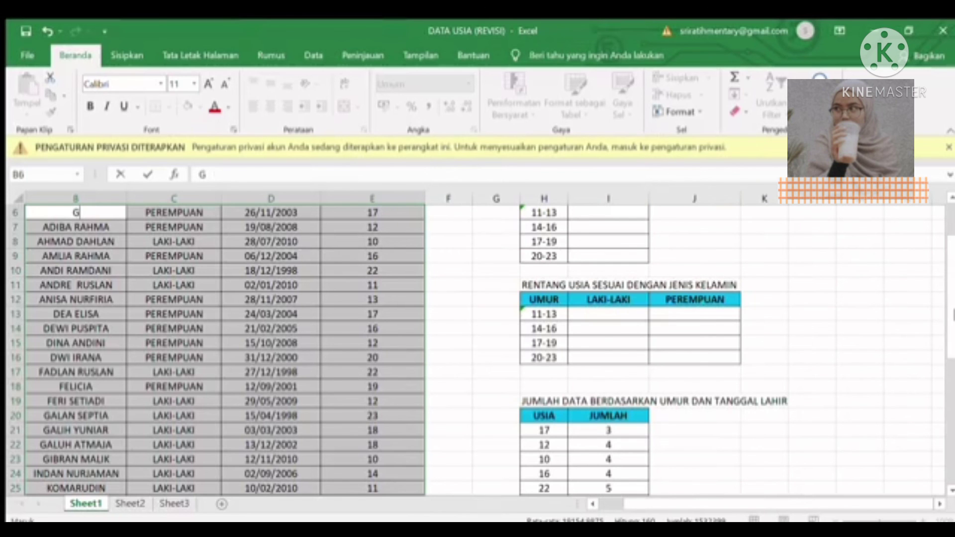
Step: Insert a PivotTable from the data table including its header row, placed at cell I38 of Sheet1
scroll(567, 189, down, 3)
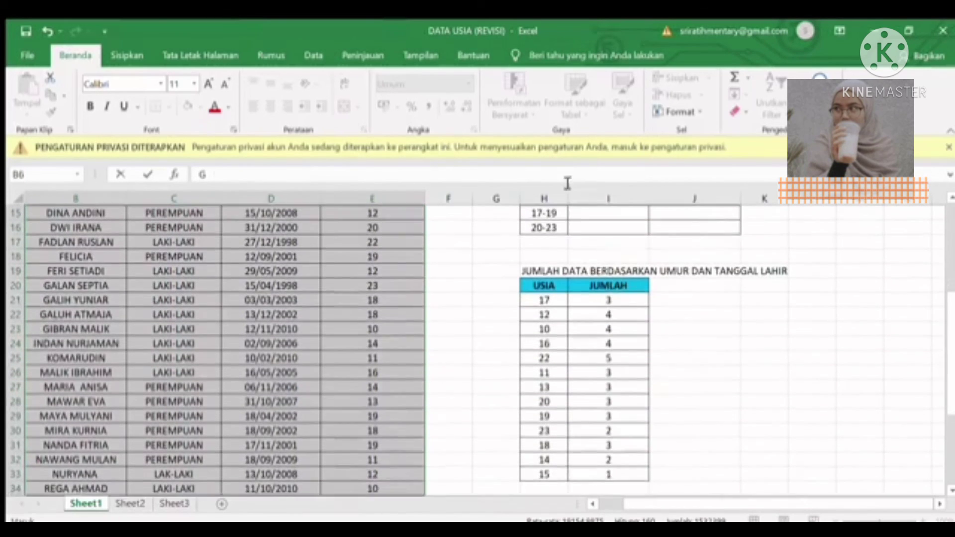
click(115, 58)
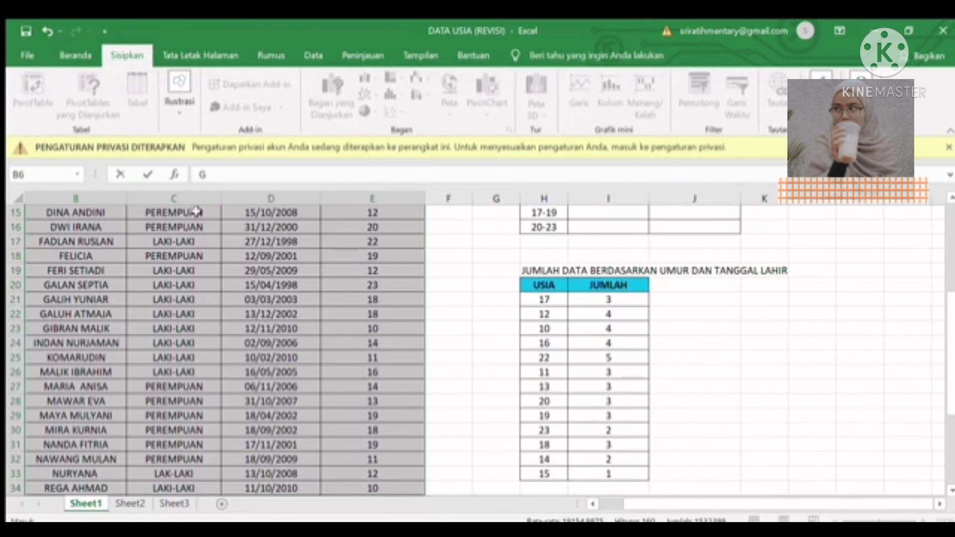
click(207, 228)
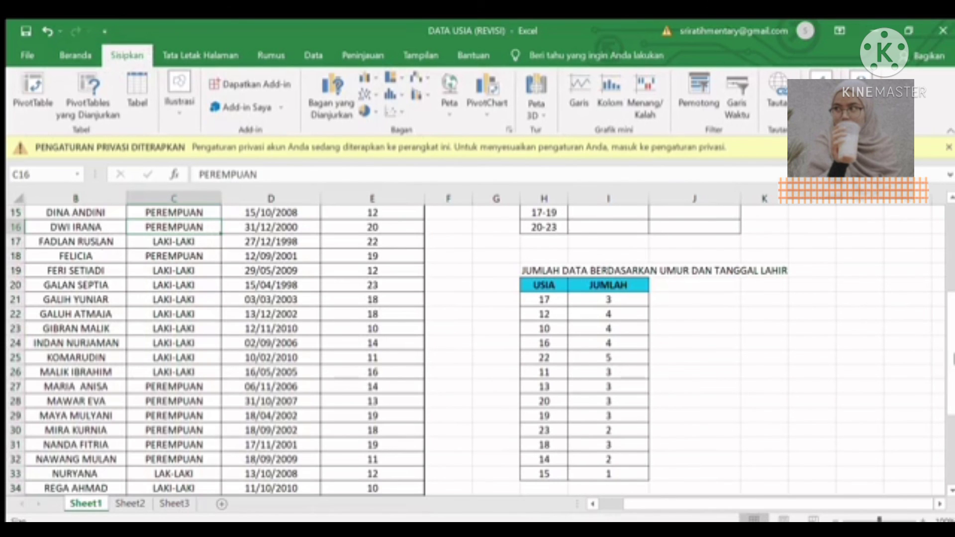
drag(951, 300, 951, 229)
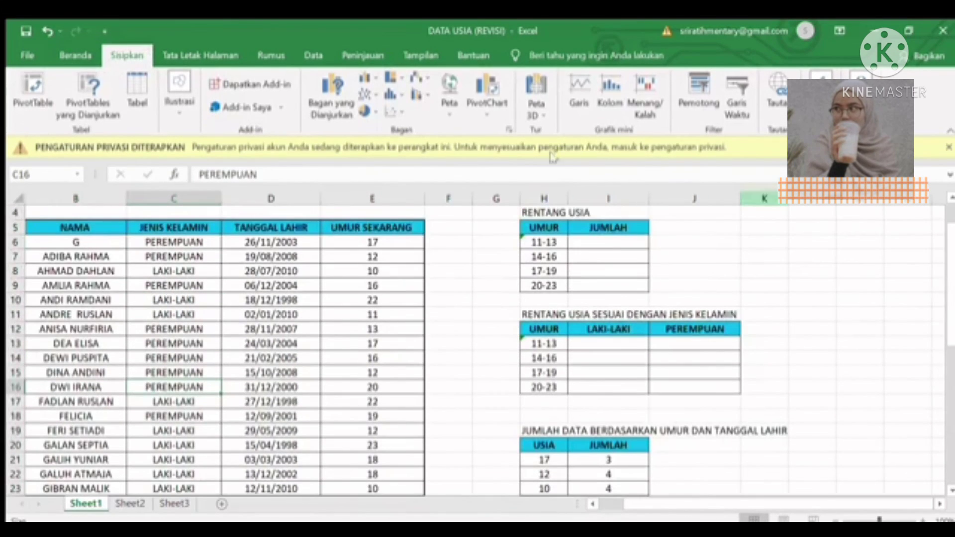
drag(71, 243, 376, 467)
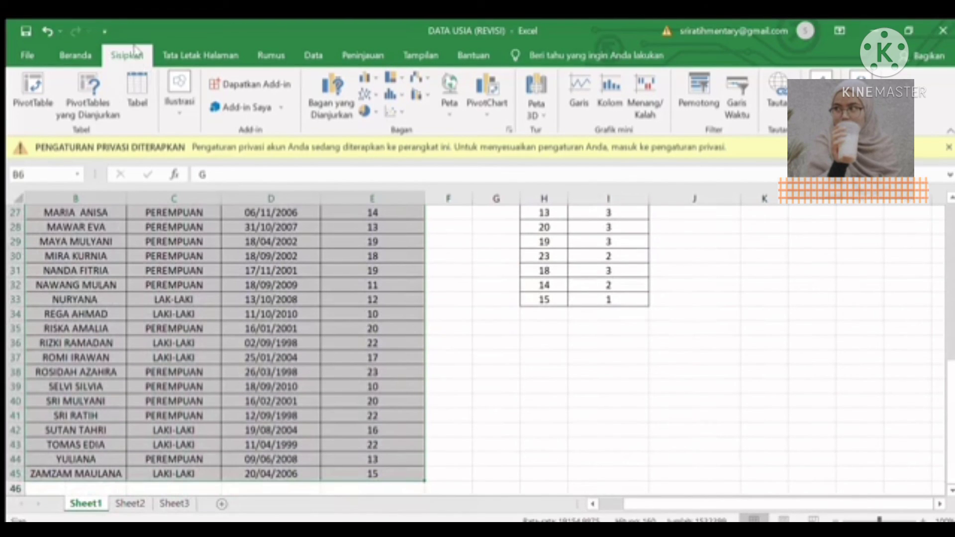
click(30, 95)
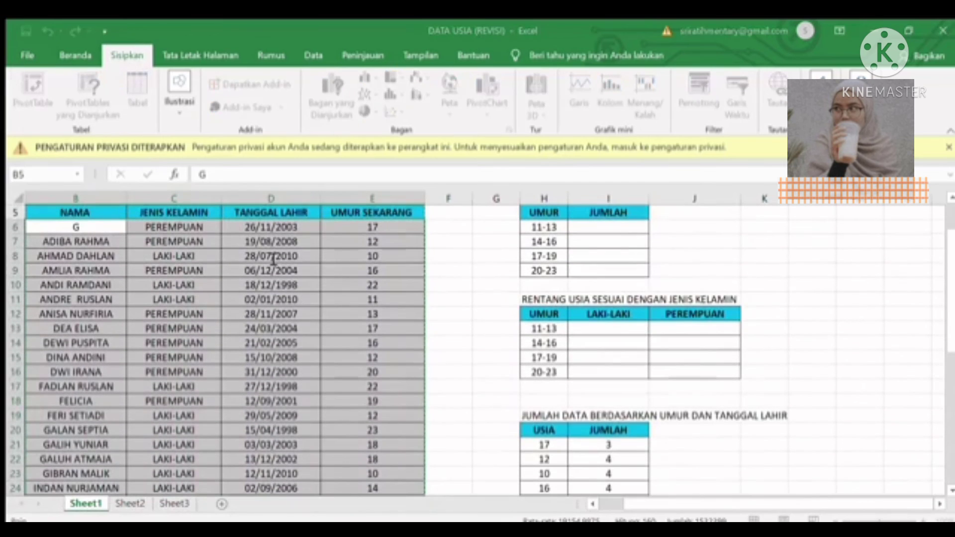
click(69, 373)
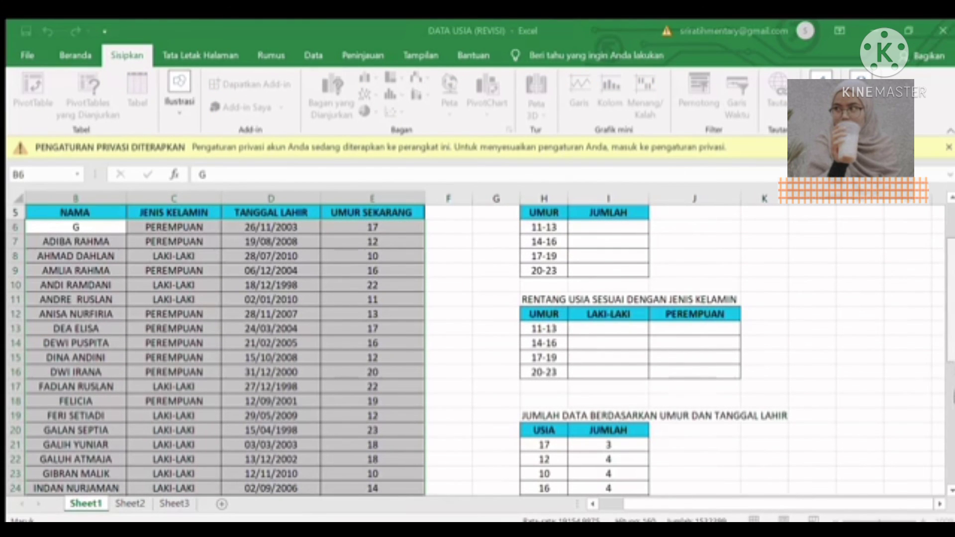
scroll(951, 450, down, 7)
click(596, 379)
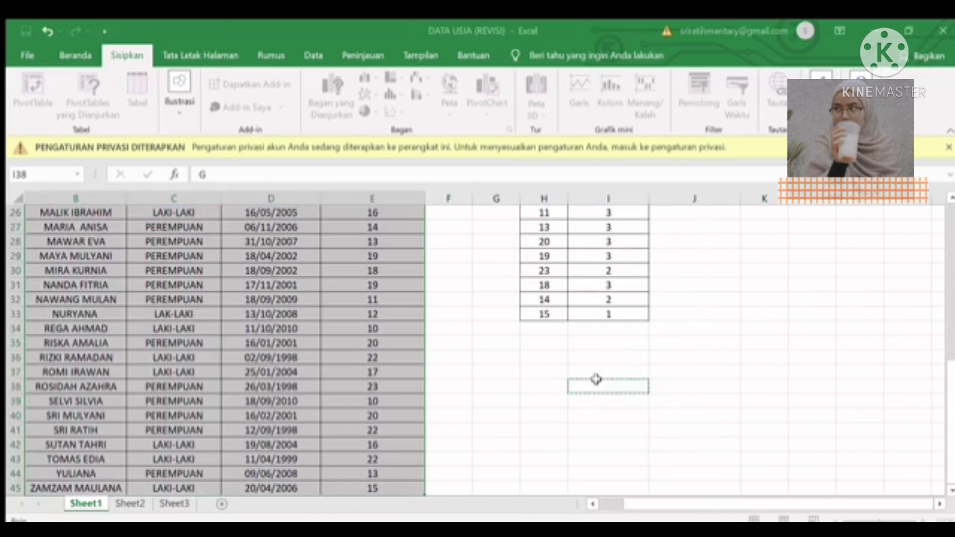
key(Return)
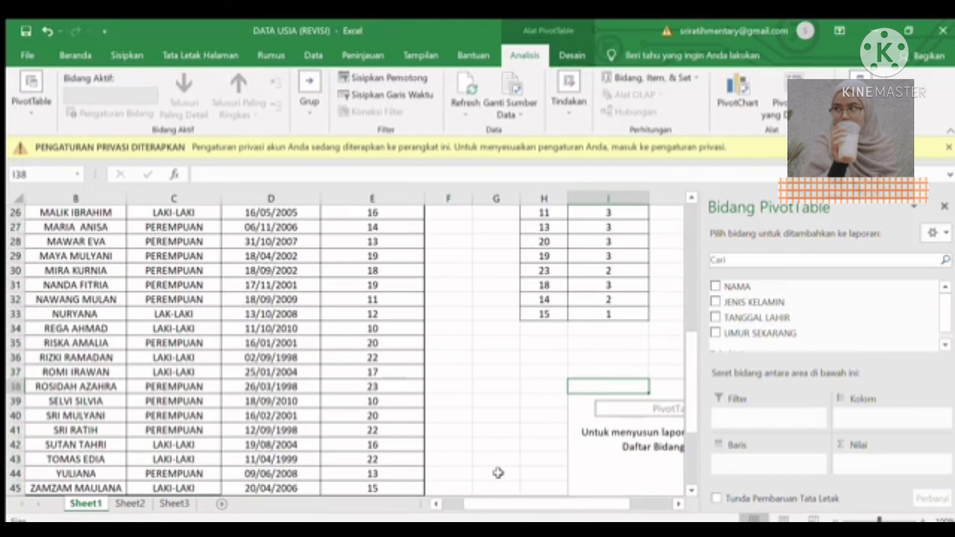
Step: Set UMUR SEKARANG as the PivotTable rows and the count of TANGGAL LAHIR as its values, then close the field list
drag(810, 334, 768, 465)
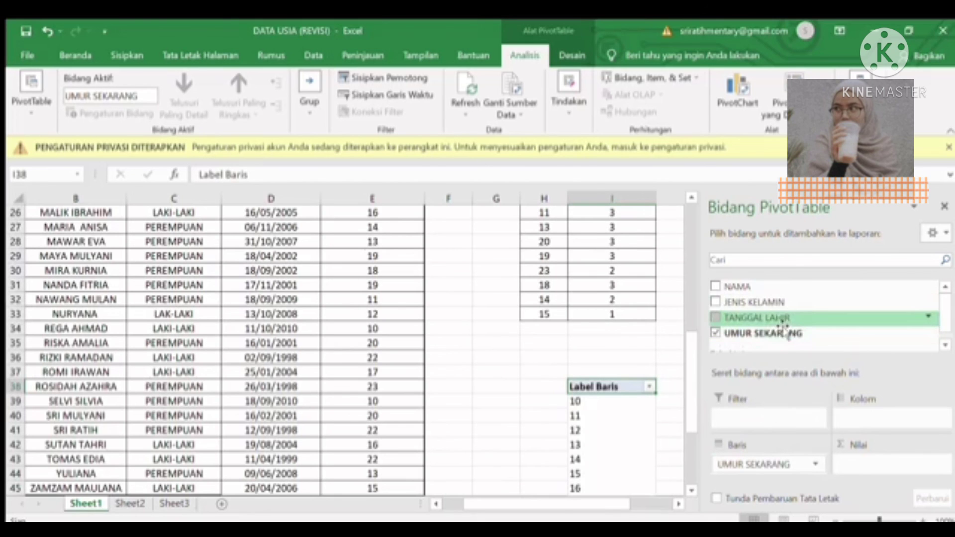
drag(784, 328, 895, 469)
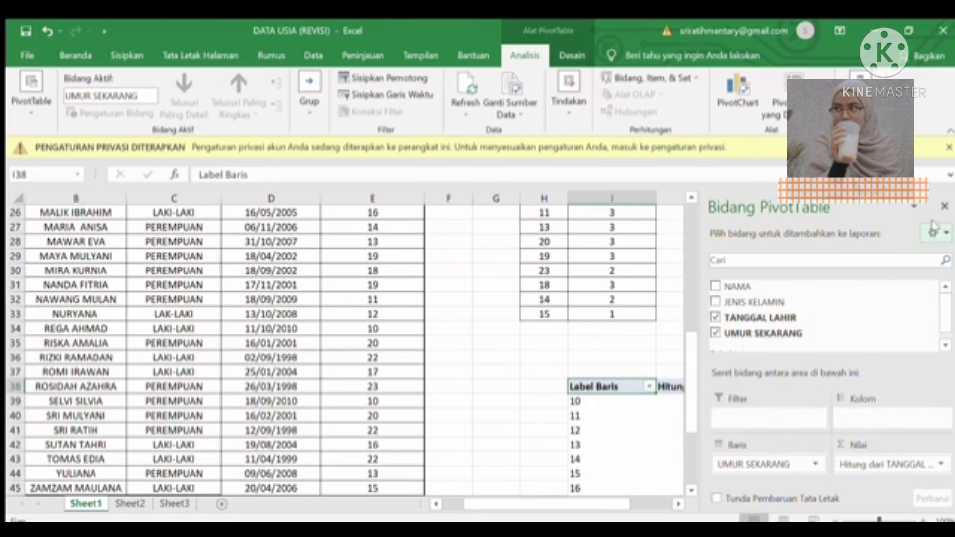
click(944, 206)
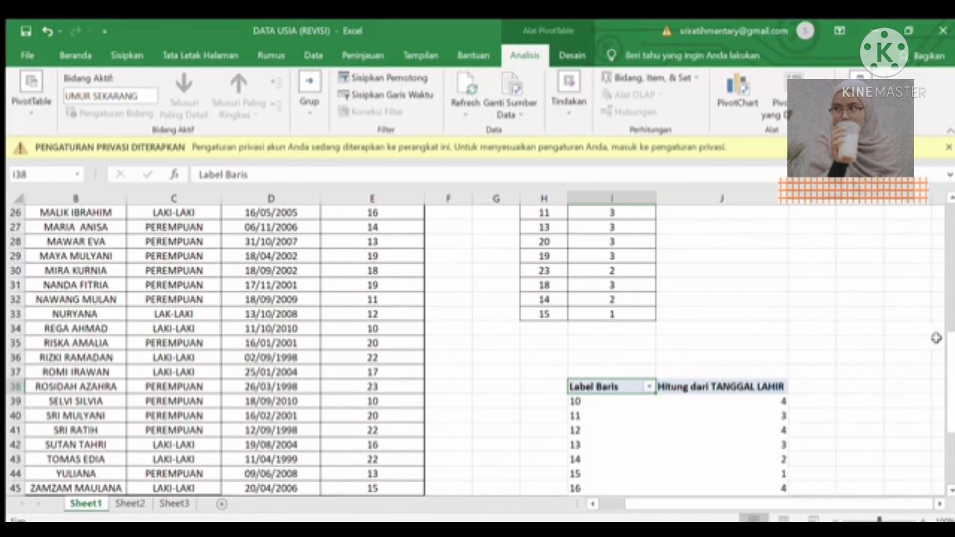
scroll(947, 404, down, 3)
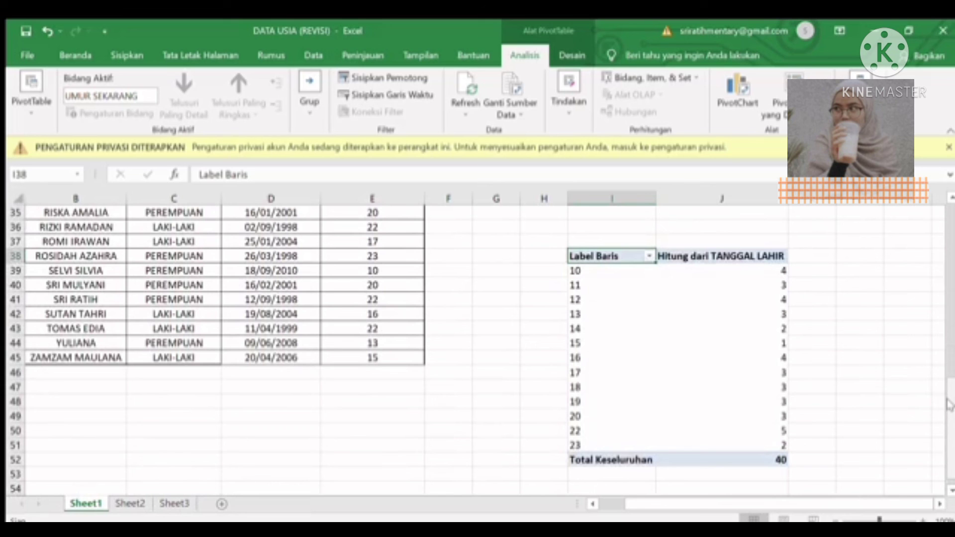
drag(948, 404, 951, 323)
scroll(950, 331, down, 1)
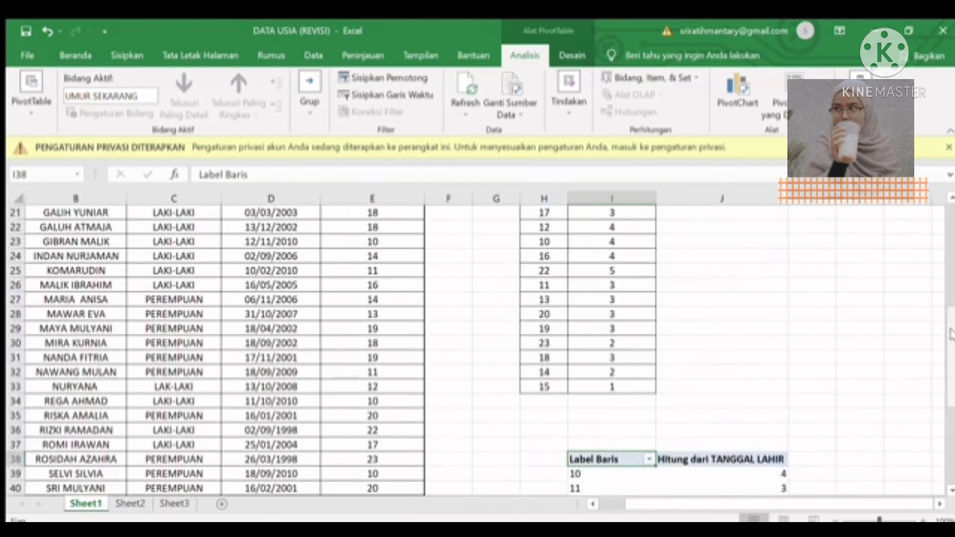